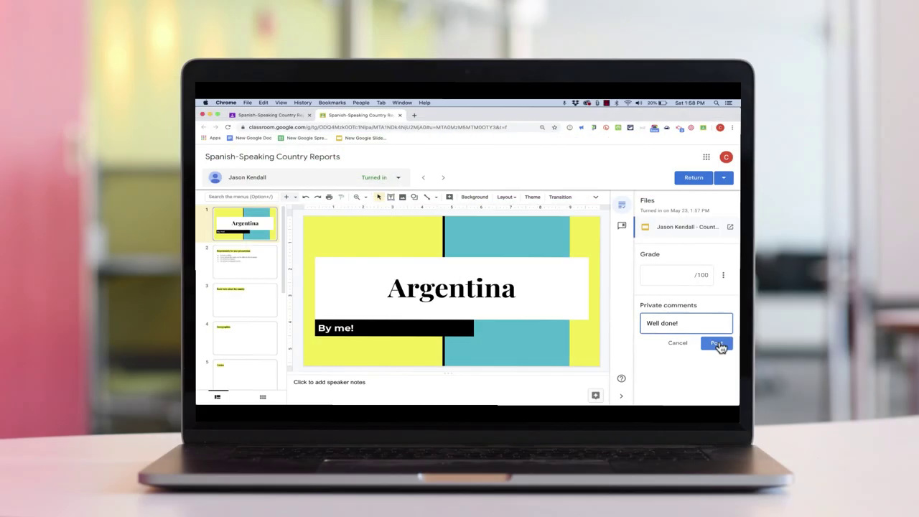
# - Start a new assignment from the Spanish 2 class's Classwork page
pyautogui.click(711, 343)
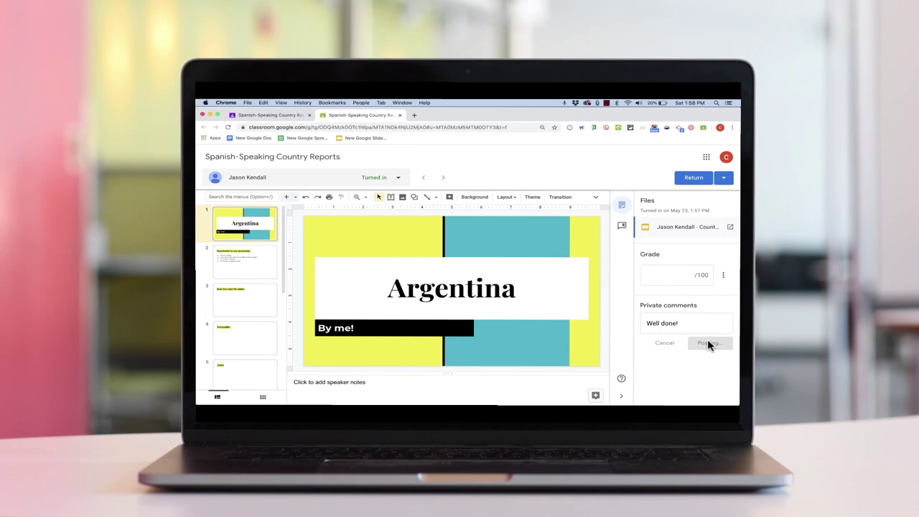
pyautogui.click(623, 228)
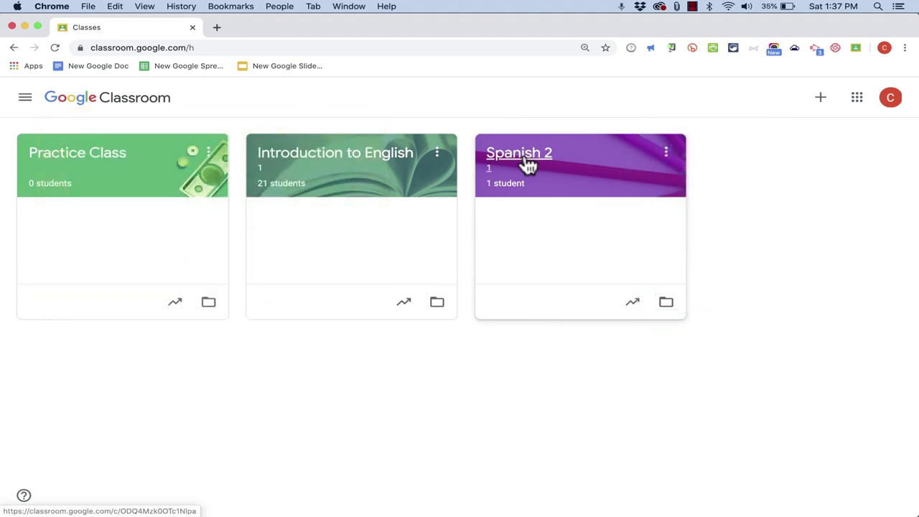
pyautogui.click(526, 161)
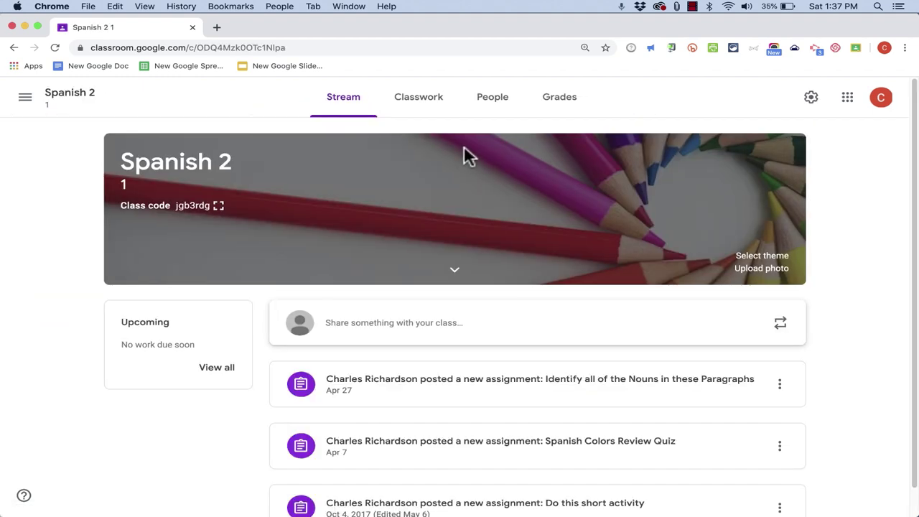
pyautogui.click(423, 109)
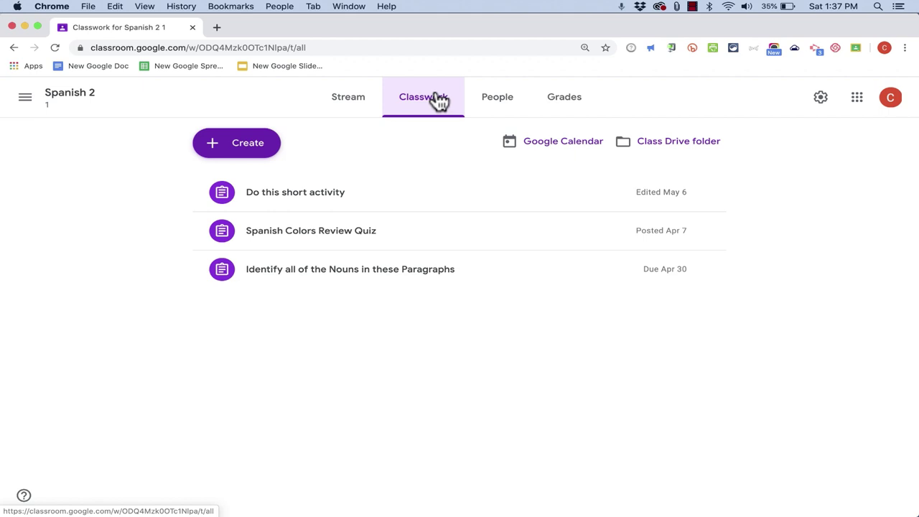
pyautogui.click(267, 156)
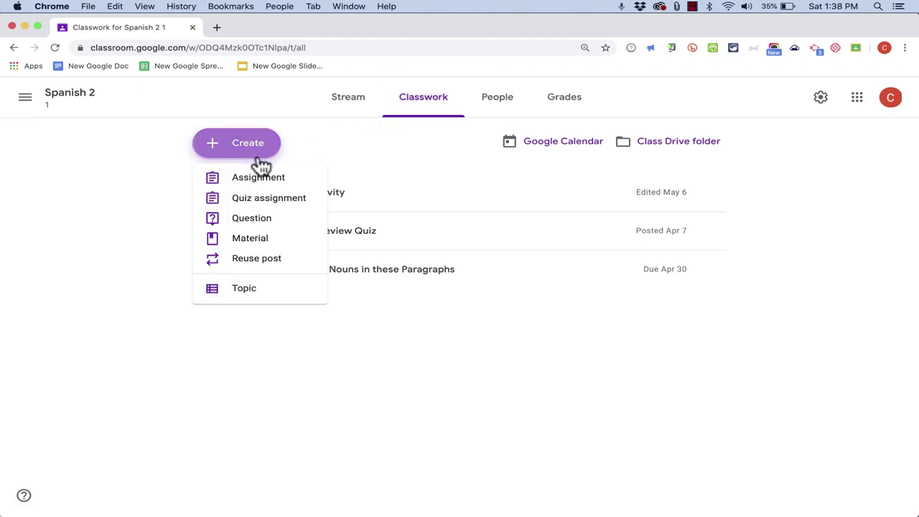
pyautogui.click(272, 184)
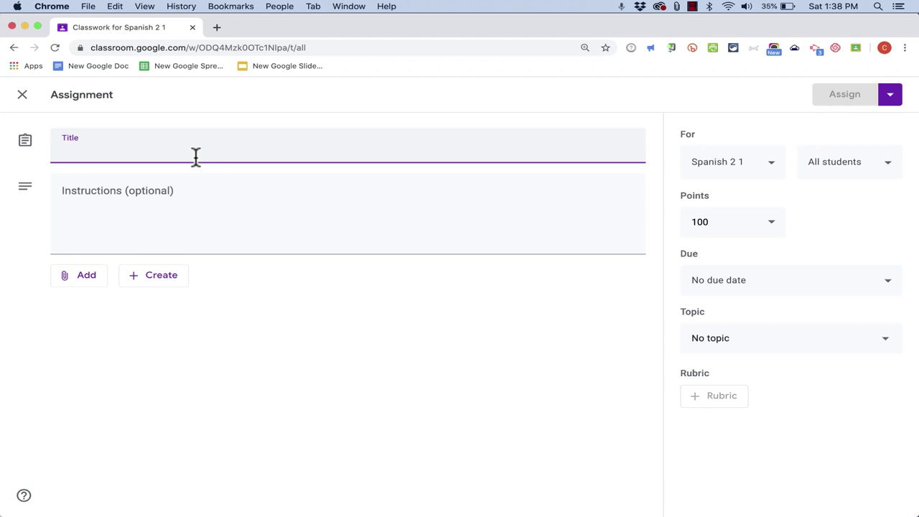
# - Title it 'Spanish-Speaking Country Reports' and ask students to create a Slides presentation from the included template
pyautogui.write('Spanish-Speaking Country Reports')
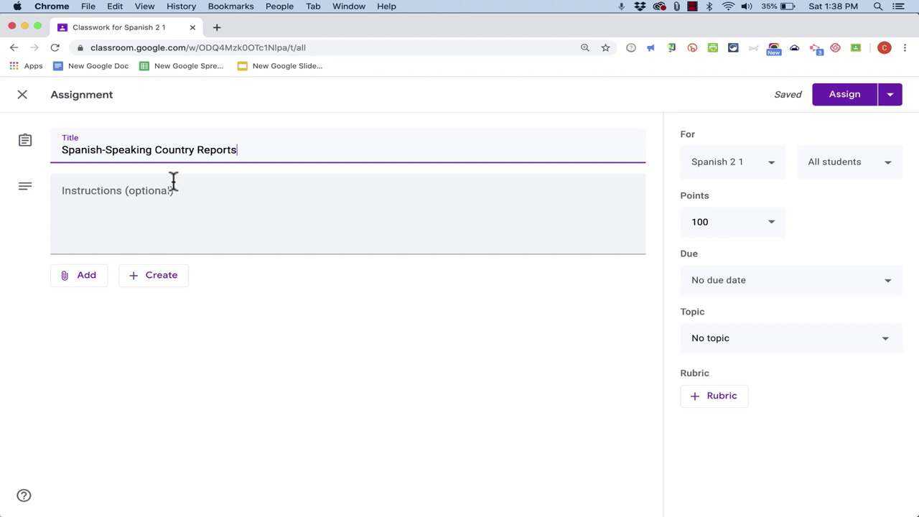
pyautogui.click(106, 190)
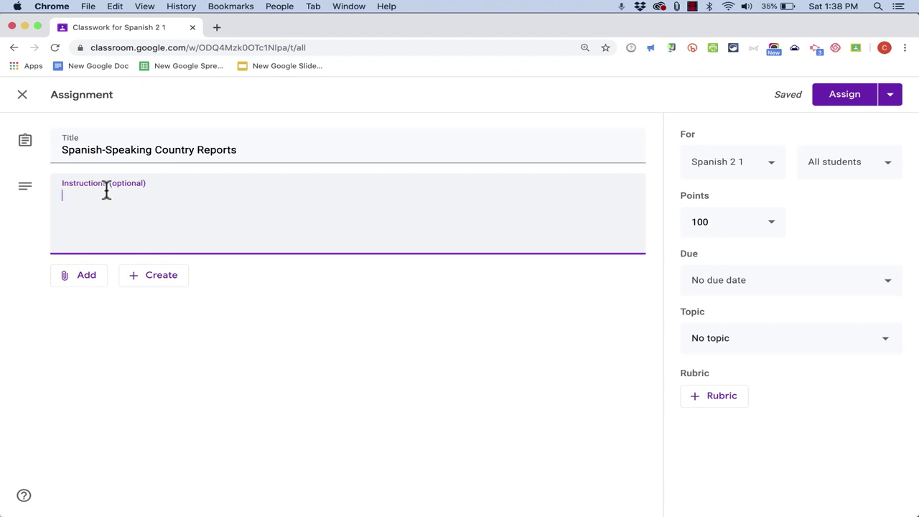
pyautogui.write('Creat')
pyautogui.write('e a Google Slides presentation based upon the includ')
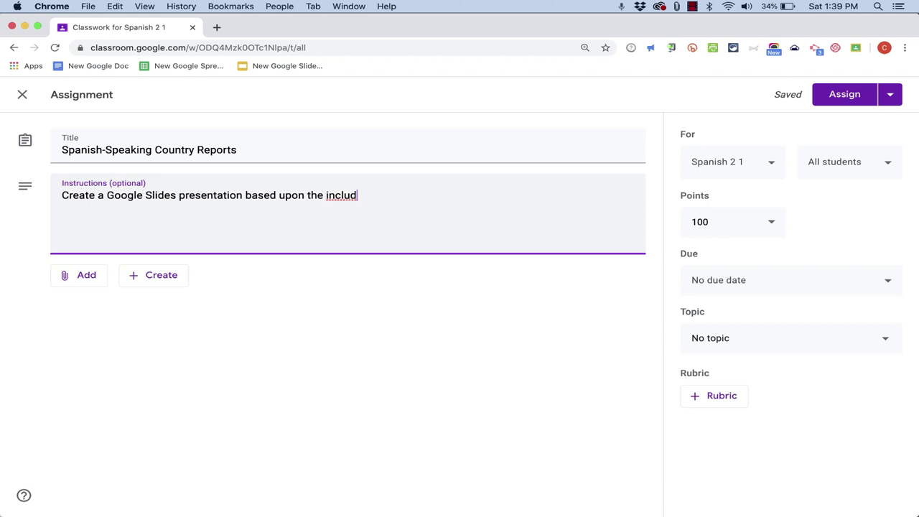
pyautogui.write('ed template.')
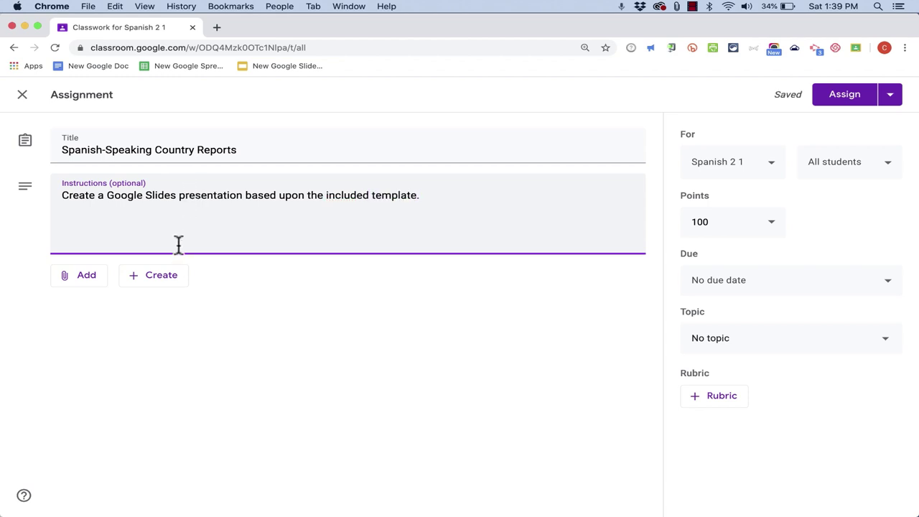
# - Create a new Slides presentation and title slide 1 'Country Reports Template'
pyautogui.click(162, 277)
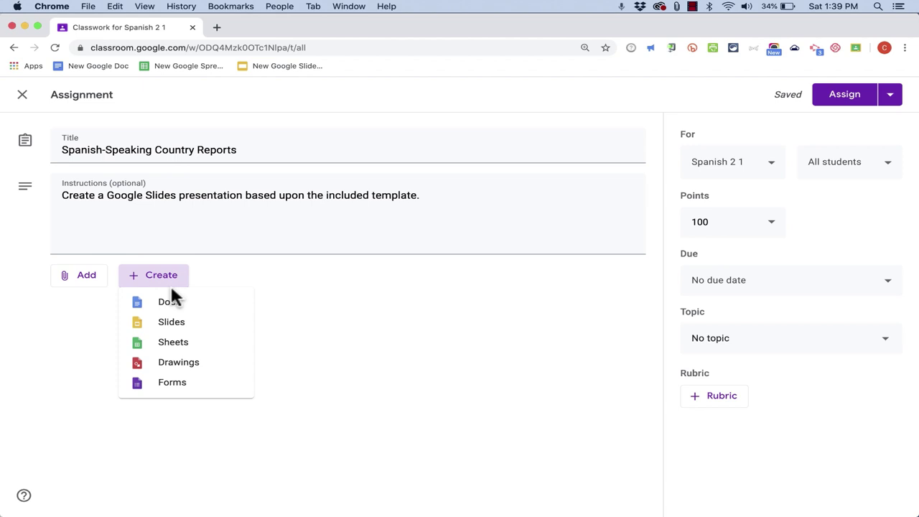
pyautogui.click(185, 324)
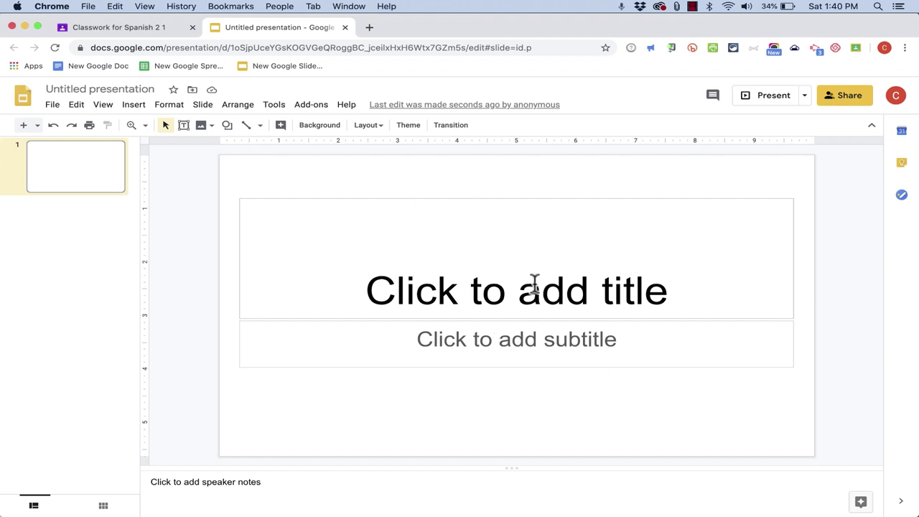
pyautogui.doubleClick(540, 287)
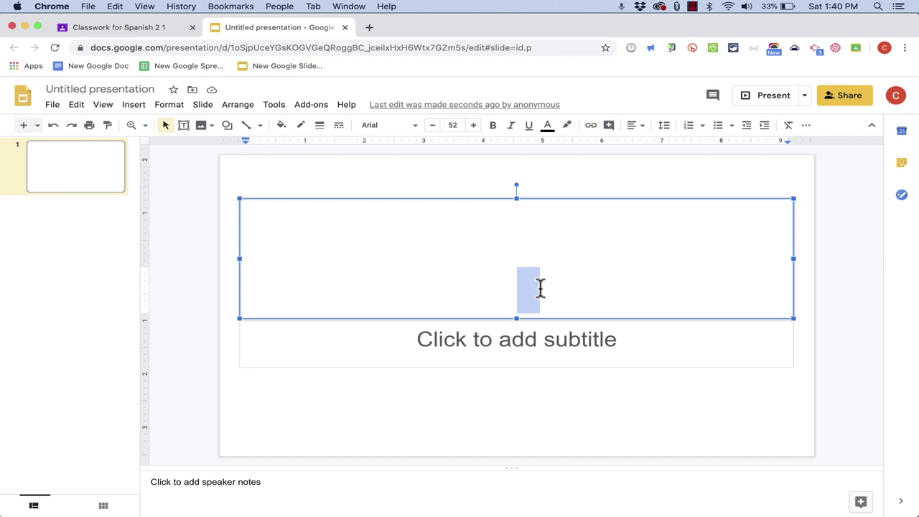
pyautogui.write('Country Reports Template')
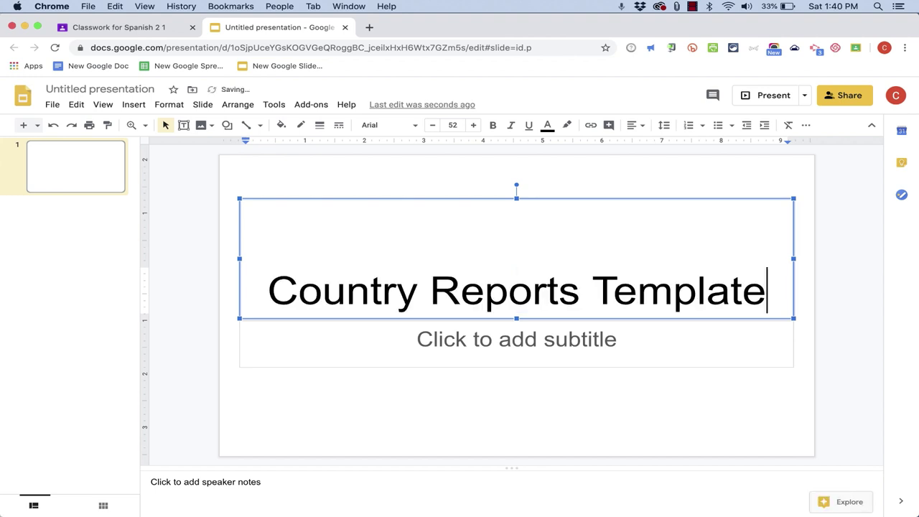
pyautogui.click(495, 350)
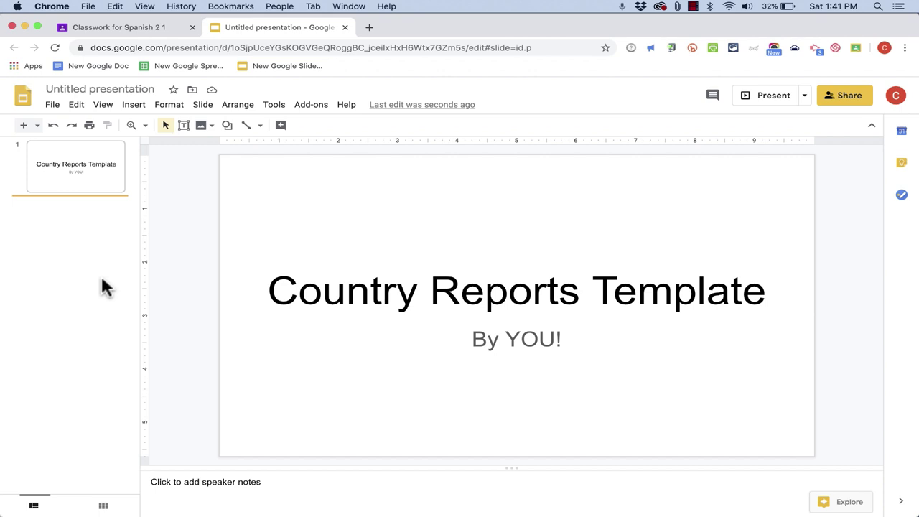
# - Add a second slide titled 'Instructions and Requirements.'
pyautogui.click(23, 126)
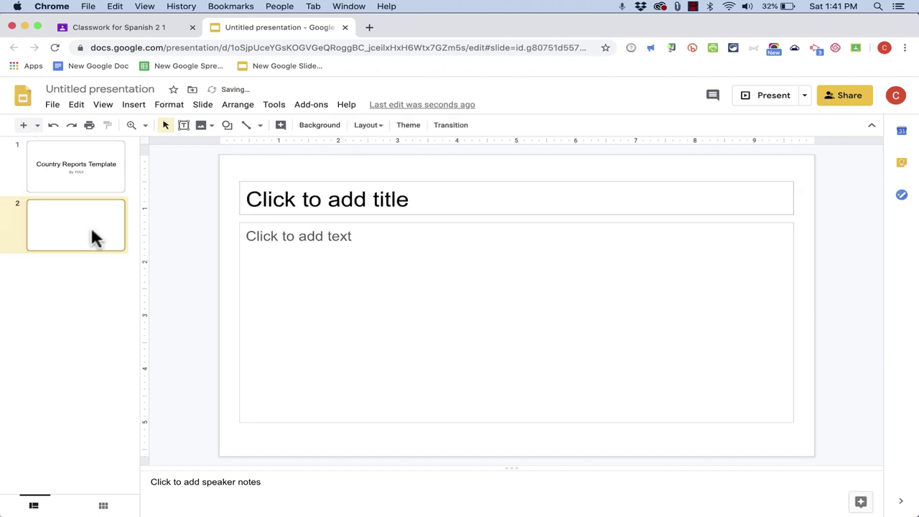
pyautogui.write('Instructions and Requirements.')
pyautogui.click(503, 324)
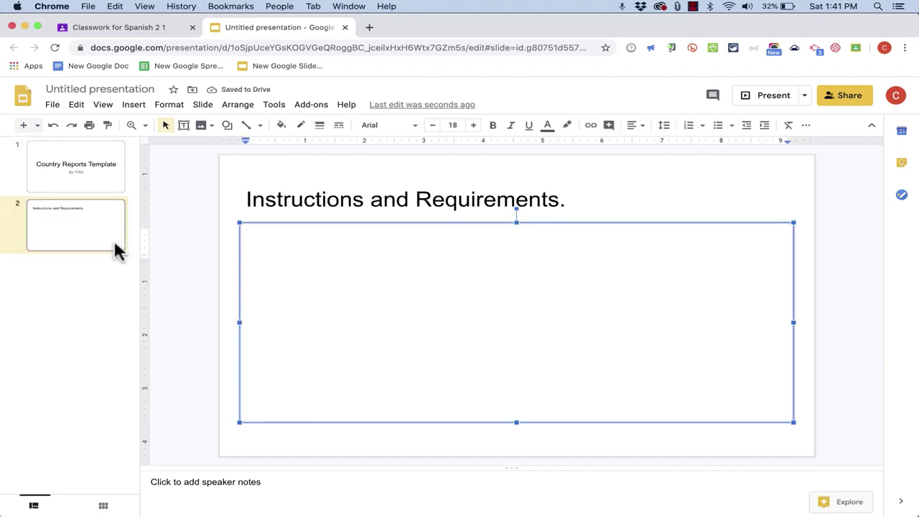
pyautogui.click(99, 310)
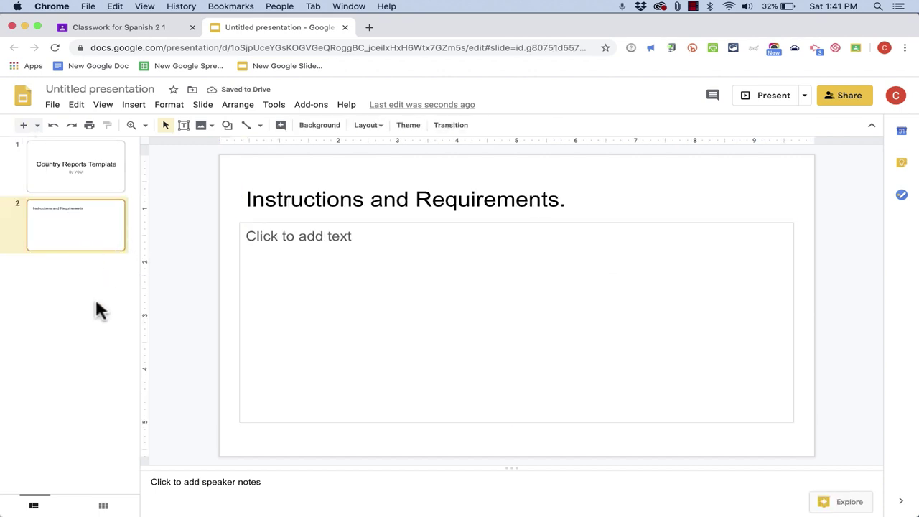
# - Name the presentation 'Country Reports Template' and go back to the title slide
pyautogui.click(96, 90)
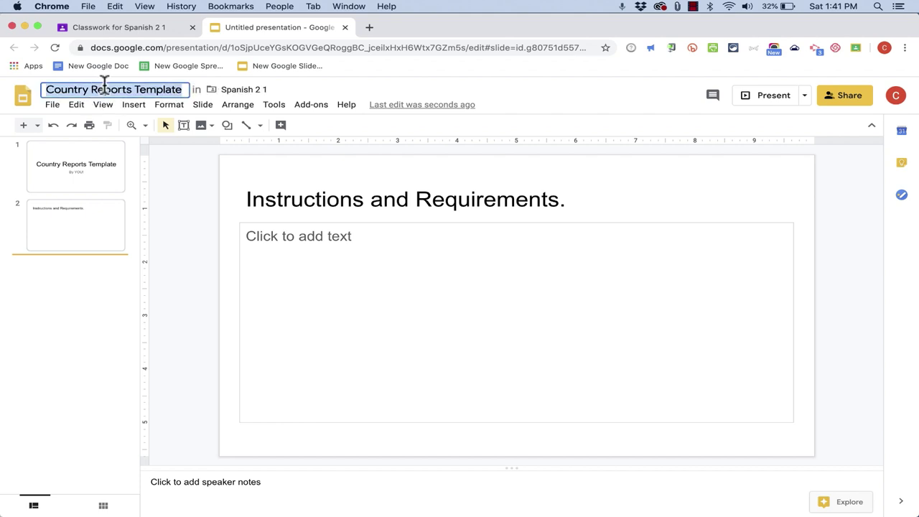
pyautogui.click(108, 88)
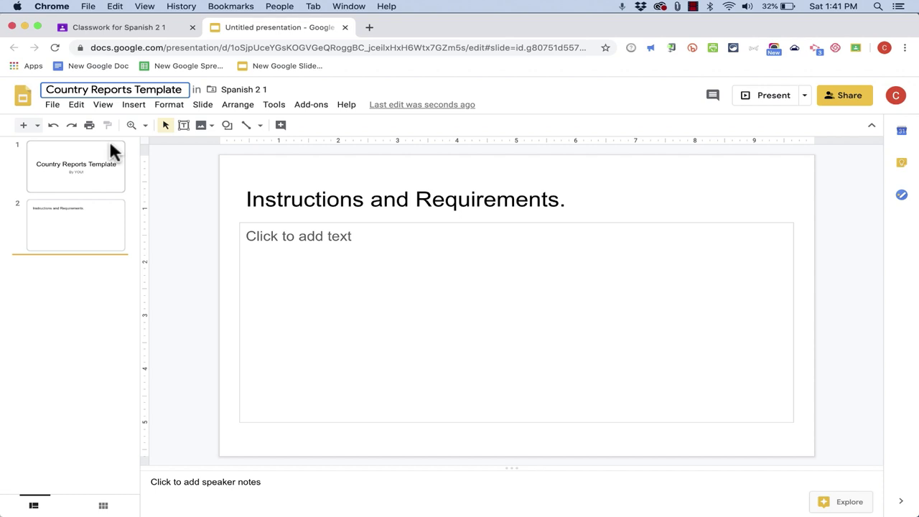
pyautogui.click(98, 159)
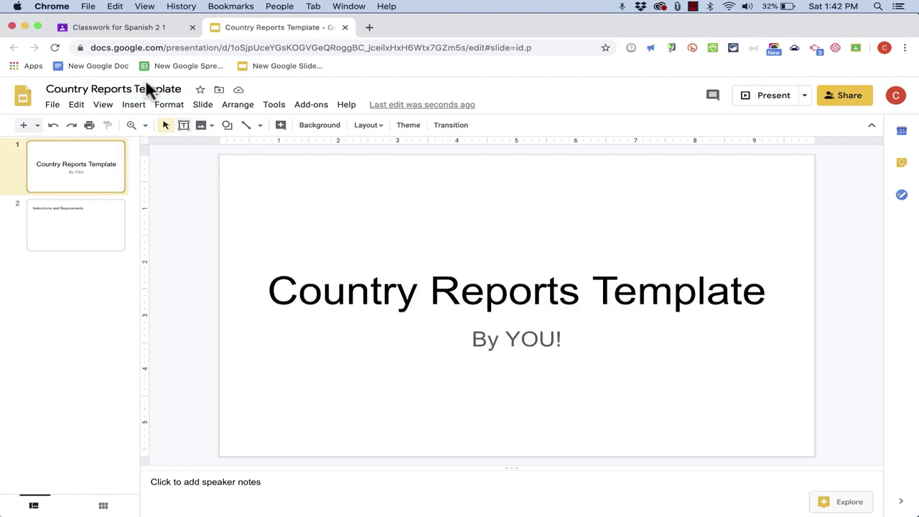
# - Close the Slides tab to see the presentation attached to the Classroom assignment
pyautogui.click(346, 28)
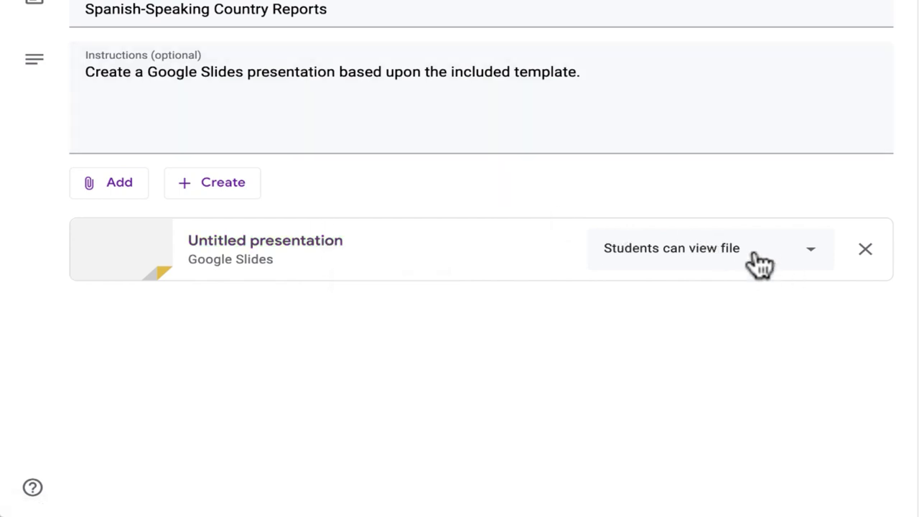
# - Change the attachment's access from students-can-edit to 'Make a copy for each student'
pyautogui.click(811, 251)
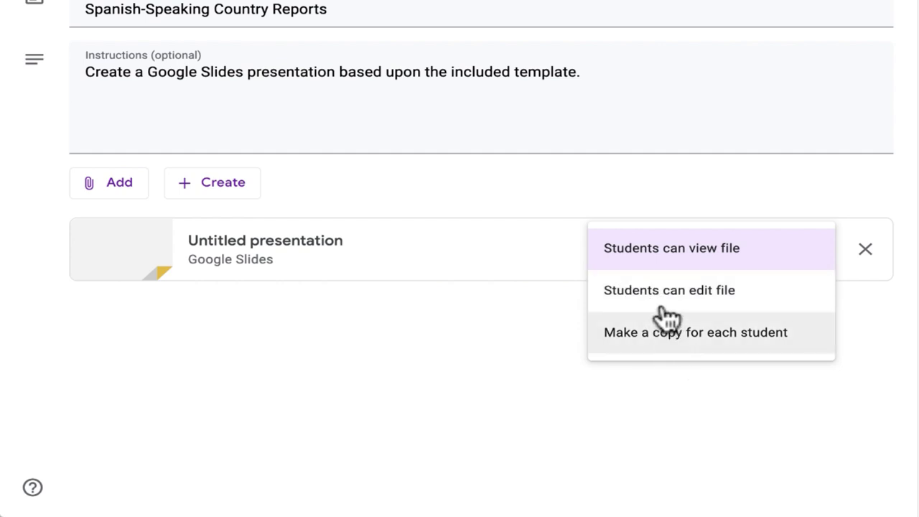
pyautogui.click(707, 309)
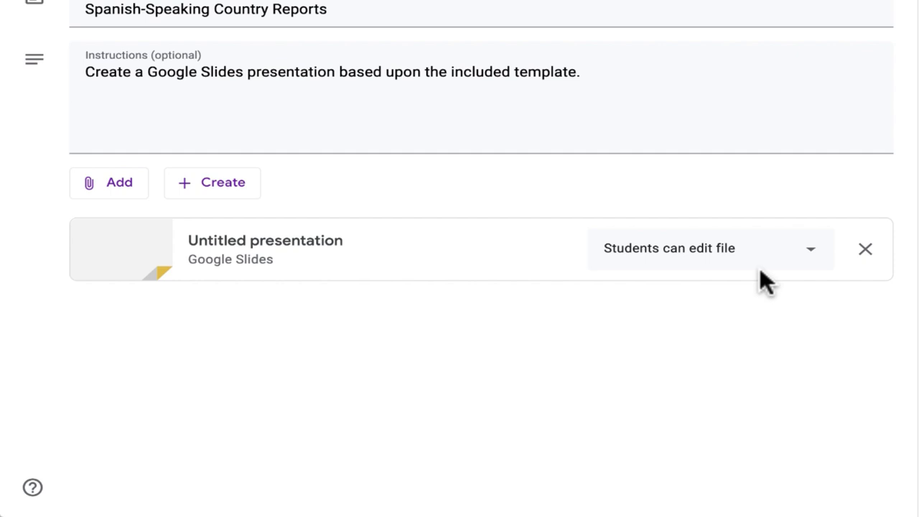
pyautogui.click(802, 264)
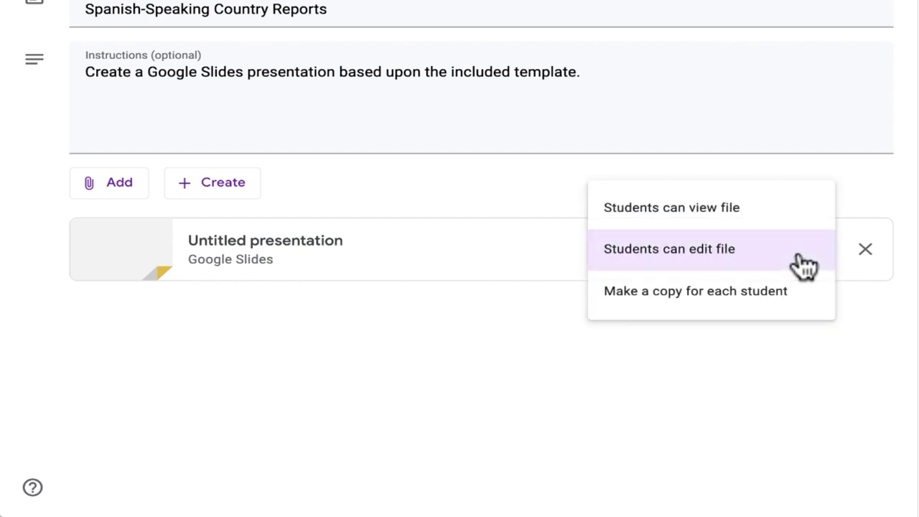
pyautogui.click(765, 298)
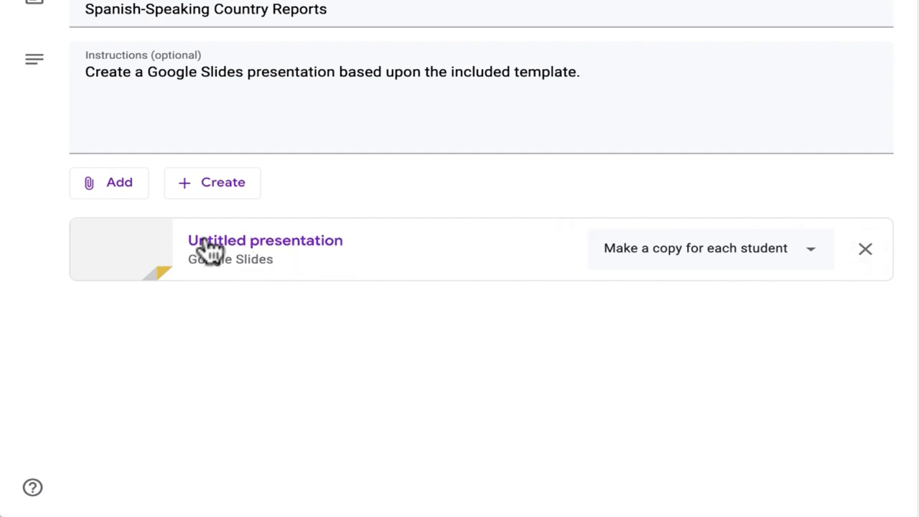
# - Remove the attached presentation and preview the Create file types without picking one
pyautogui.click(866, 250)
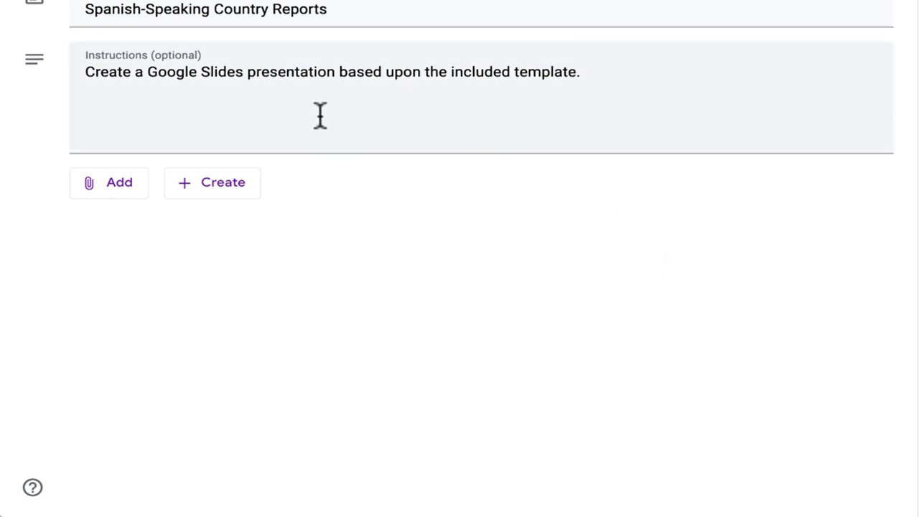
pyautogui.click(240, 189)
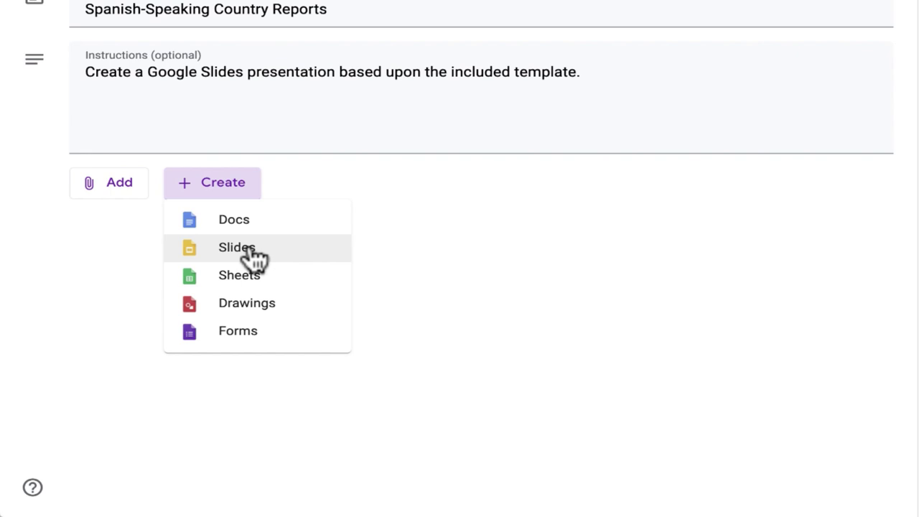
pyautogui.click(253, 251)
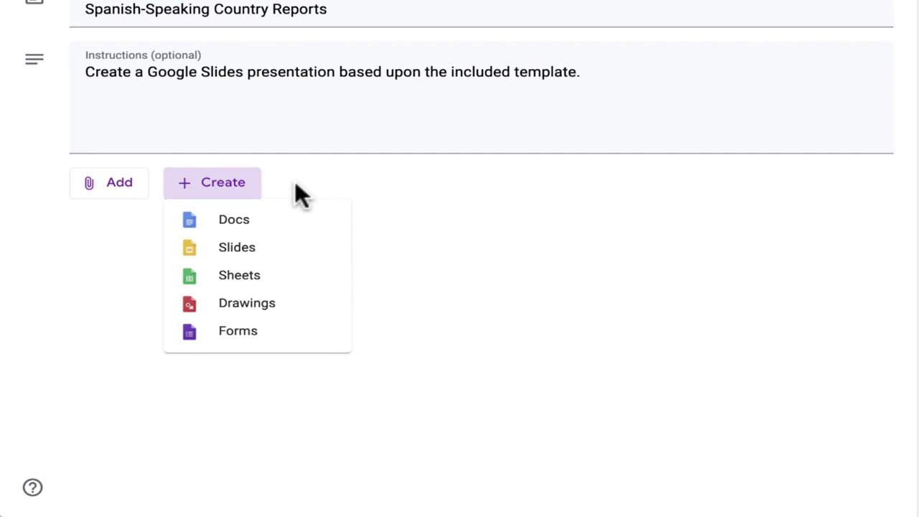
pyautogui.click(125, 129)
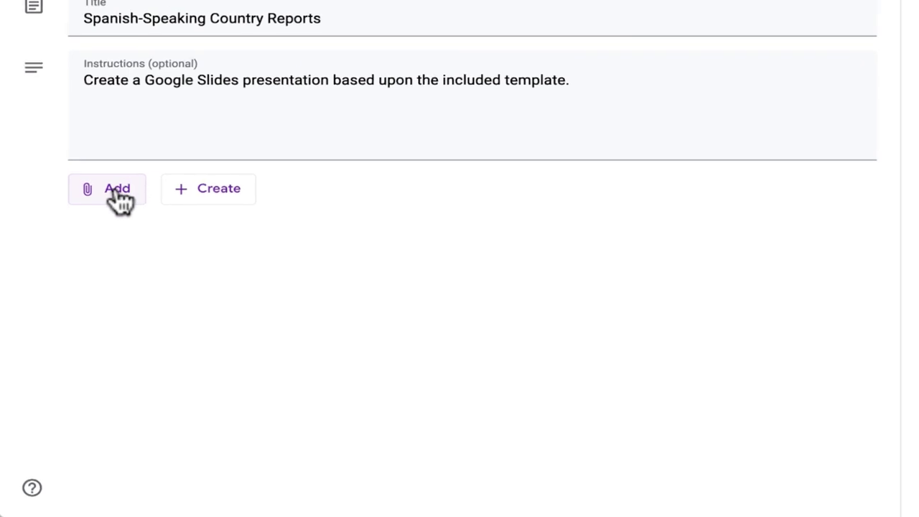
# - Search Drive for 'country report' and attach the Country Report slides template
pyautogui.click(115, 192)
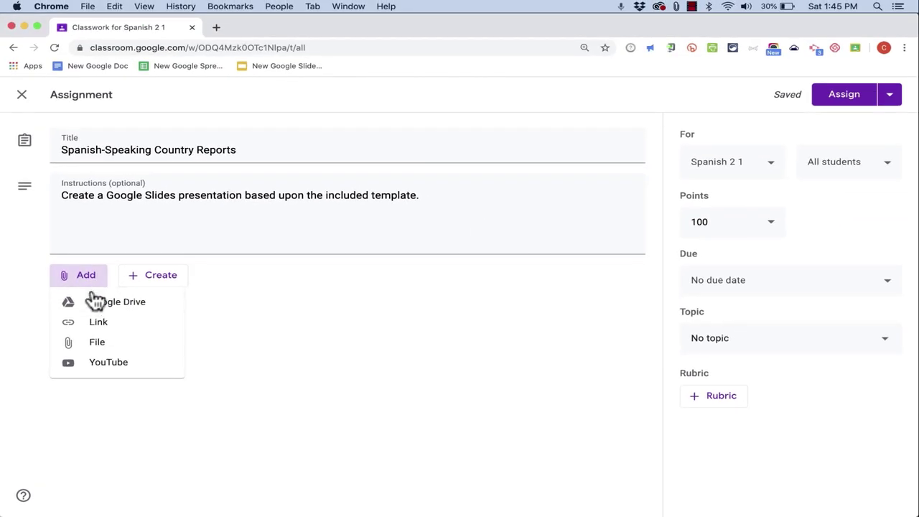
pyautogui.click(100, 304)
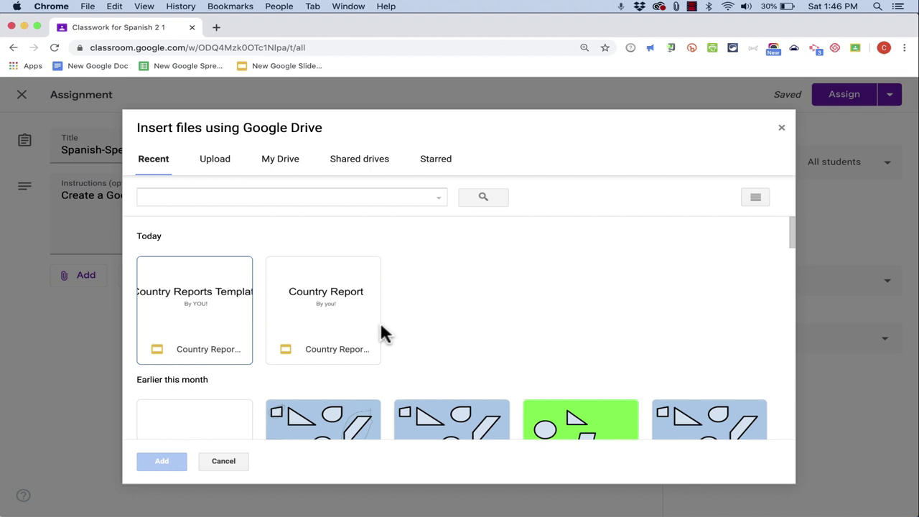
pyautogui.click(308, 298)
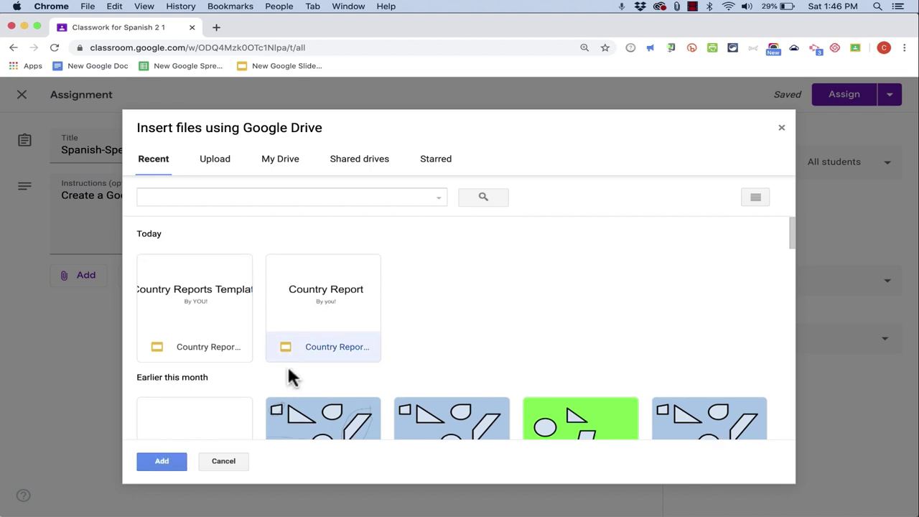
pyautogui.scroll(-4, 288, 364)
pyautogui.scroll(3, 288, 369)
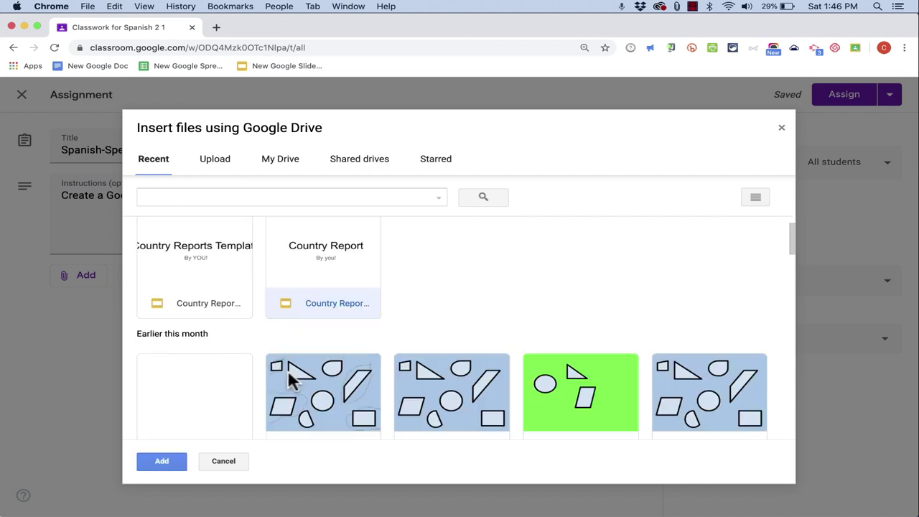
pyautogui.click(181, 193)
pyautogui.write('country report')
pyautogui.press('Return')
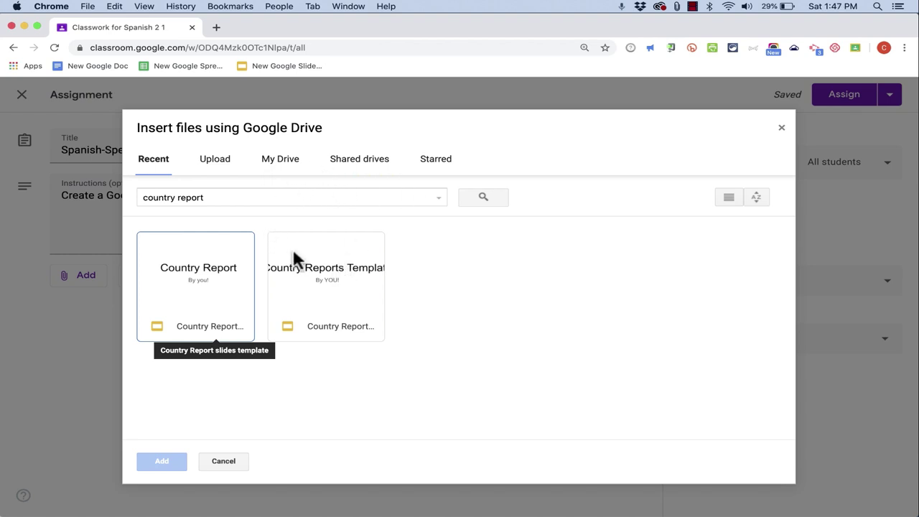
pyautogui.click(224, 284)
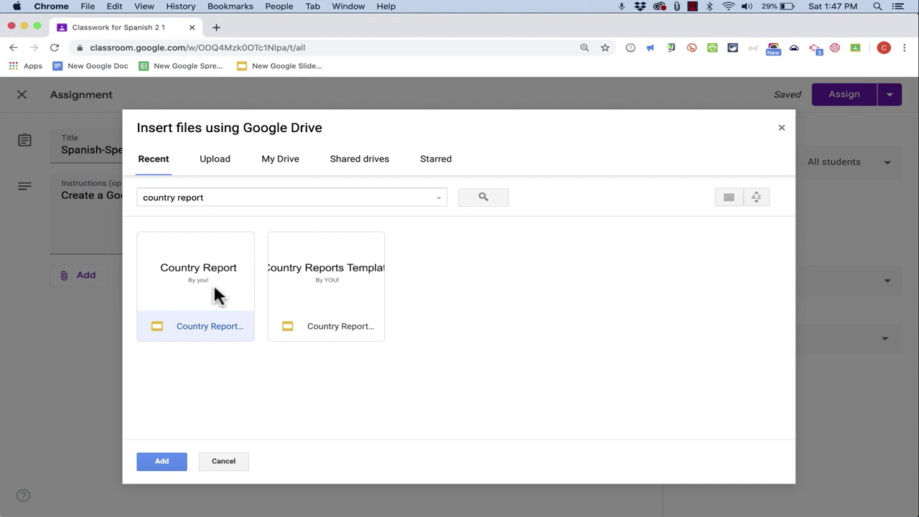
pyautogui.click(171, 460)
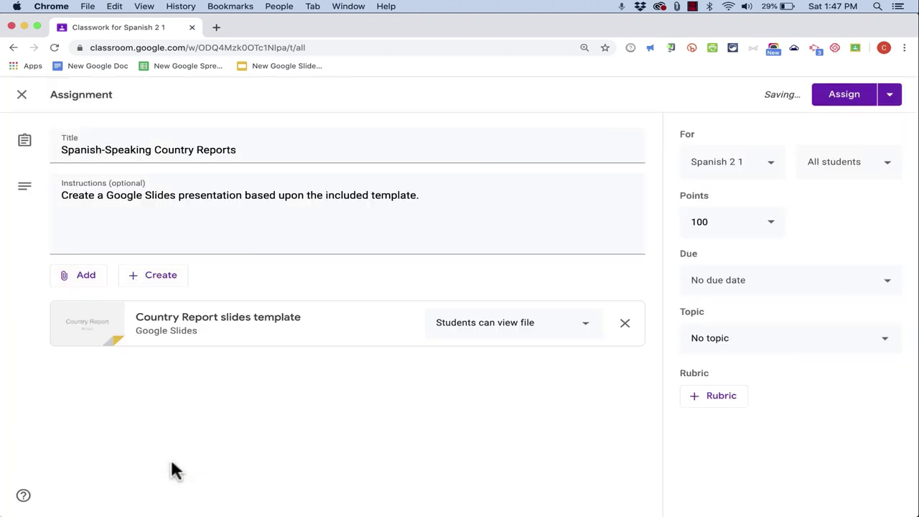
pyautogui.click(223, 321)
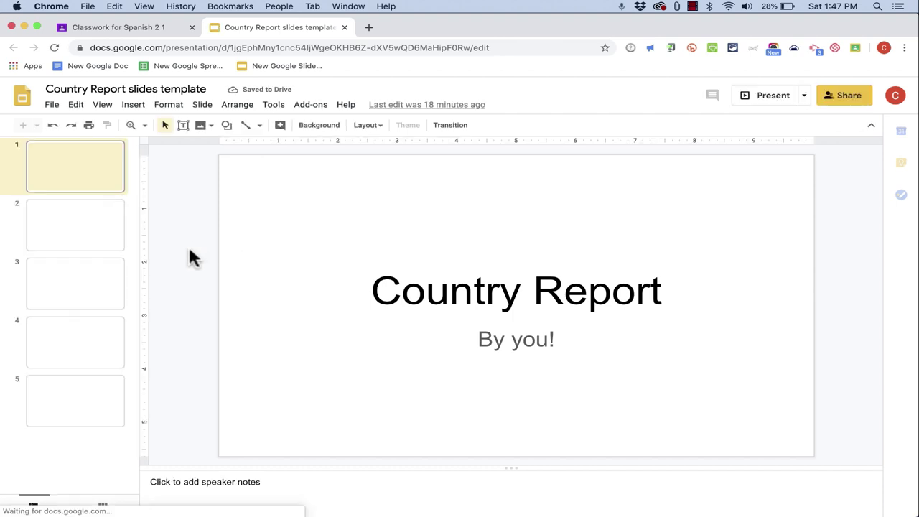
pyautogui.scroll(-1, 101, 222)
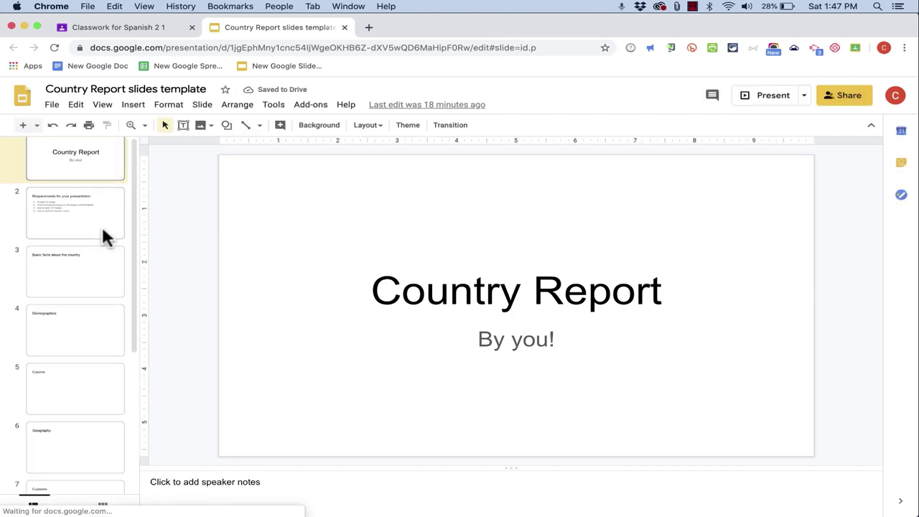
pyautogui.scroll(1, 103, 231)
pyautogui.click(88, 230)
pyautogui.click(79, 277)
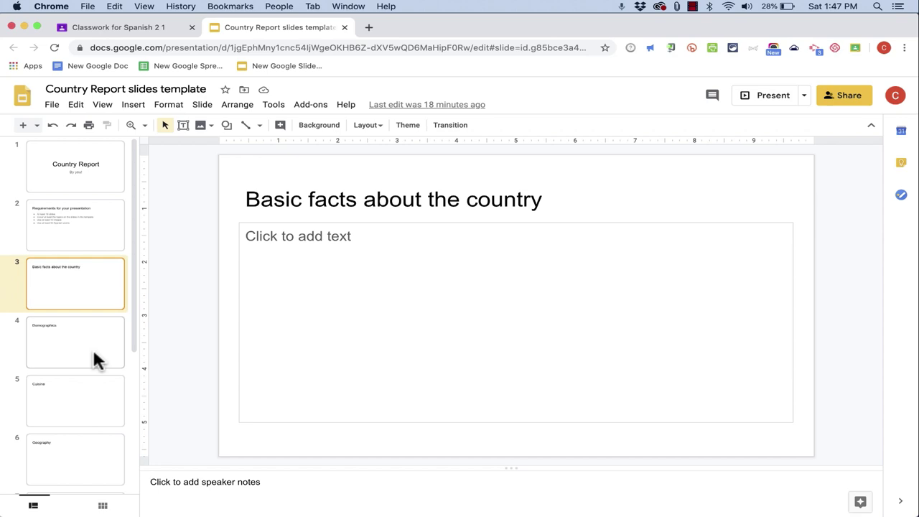
pyautogui.click(98, 359)
pyautogui.click(344, 28)
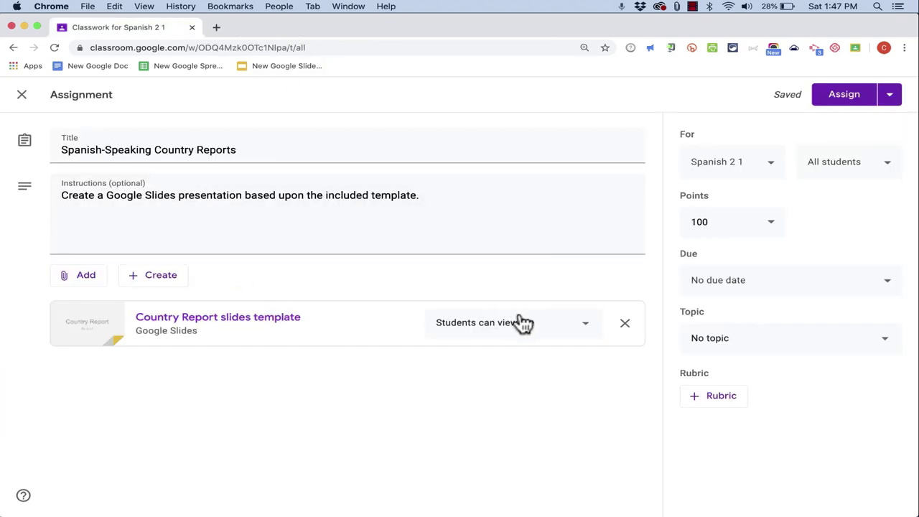
# - Set the template to a copy per student and check the target class and students
pyautogui.click(581, 325)
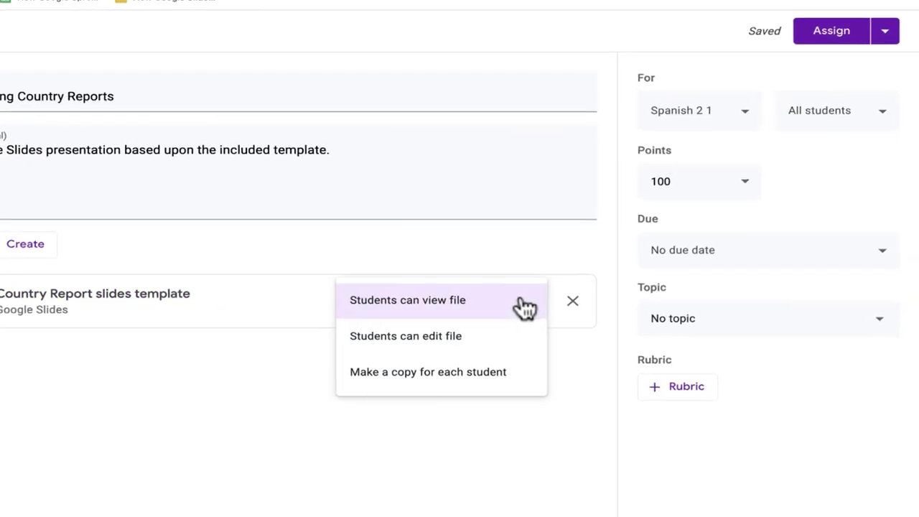
pyautogui.click(503, 373)
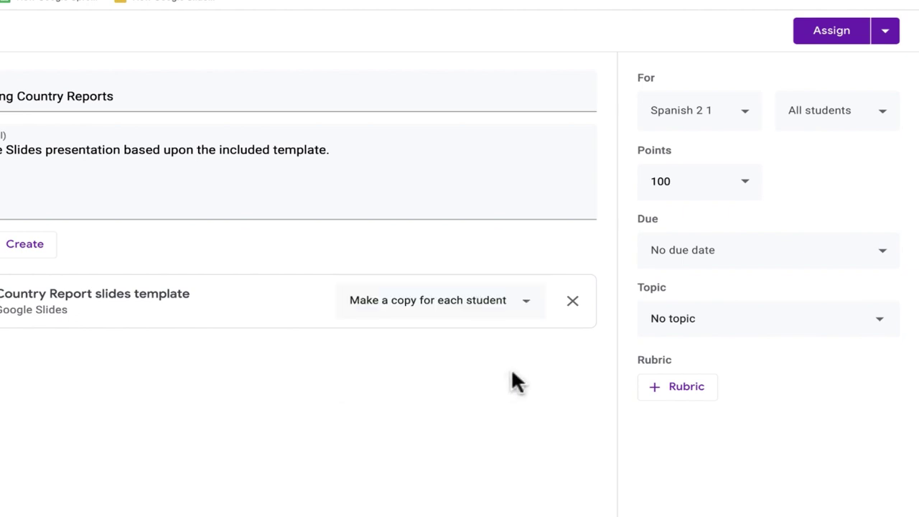
pyautogui.click(747, 114)
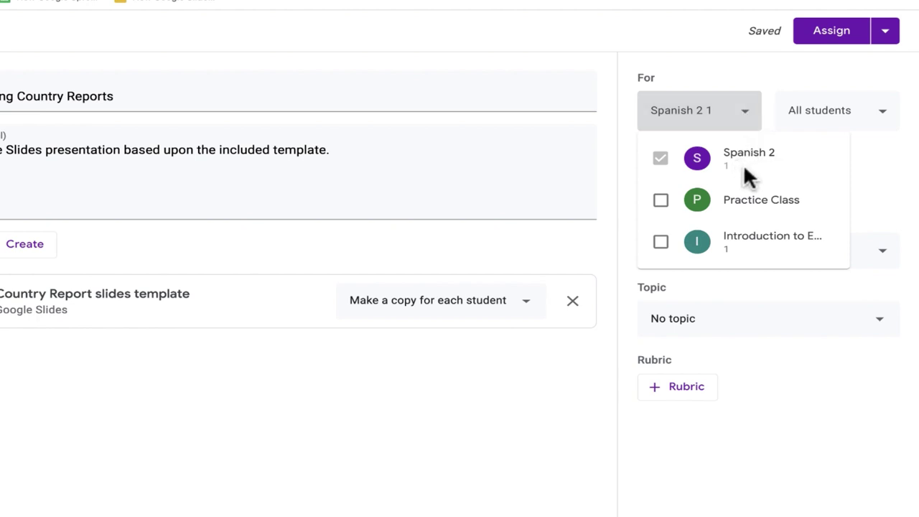
pyautogui.click(882, 113)
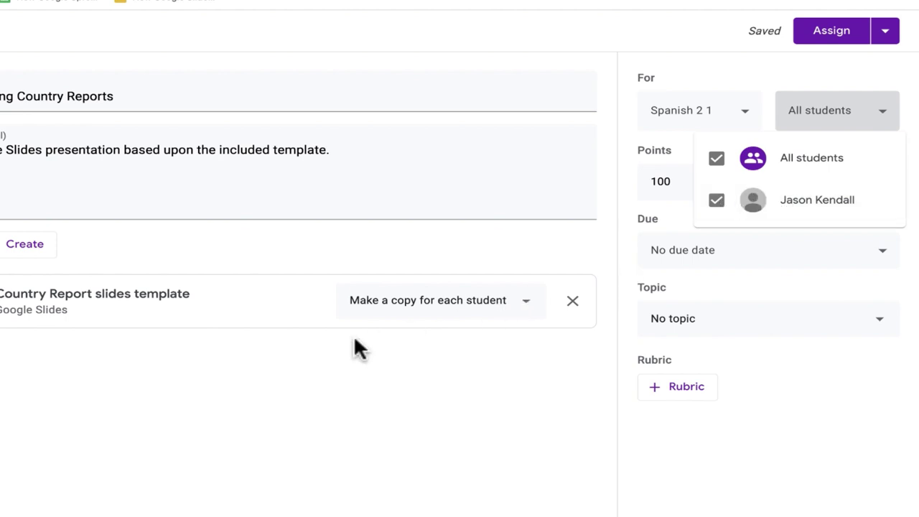
pyautogui.click(513, 301)
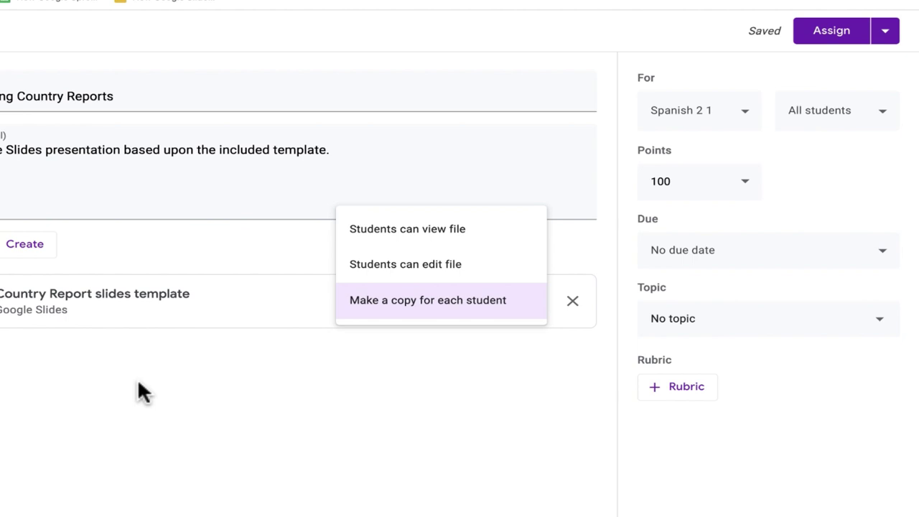
pyautogui.click(215, 312)
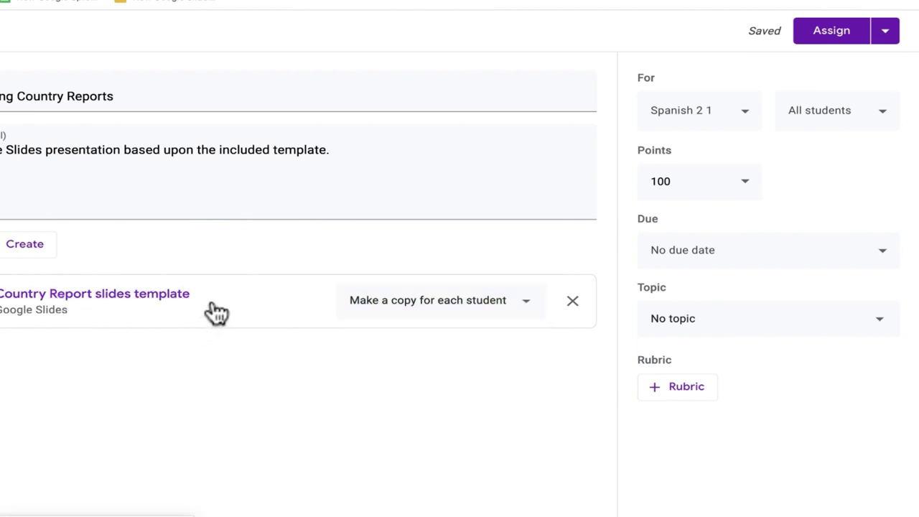
# - Switch the template to 'Students can edit file' and keep All students selected
pyautogui.click(462, 321)
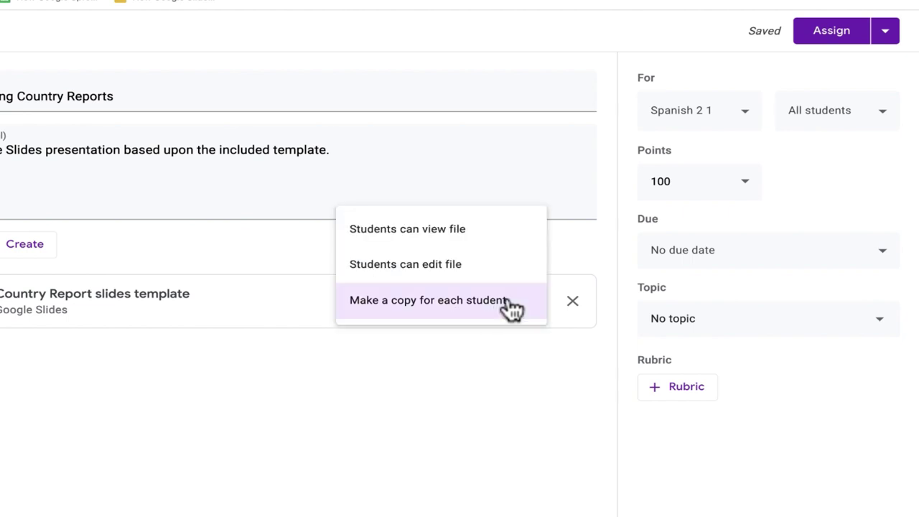
pyautogui.click(433, 278)
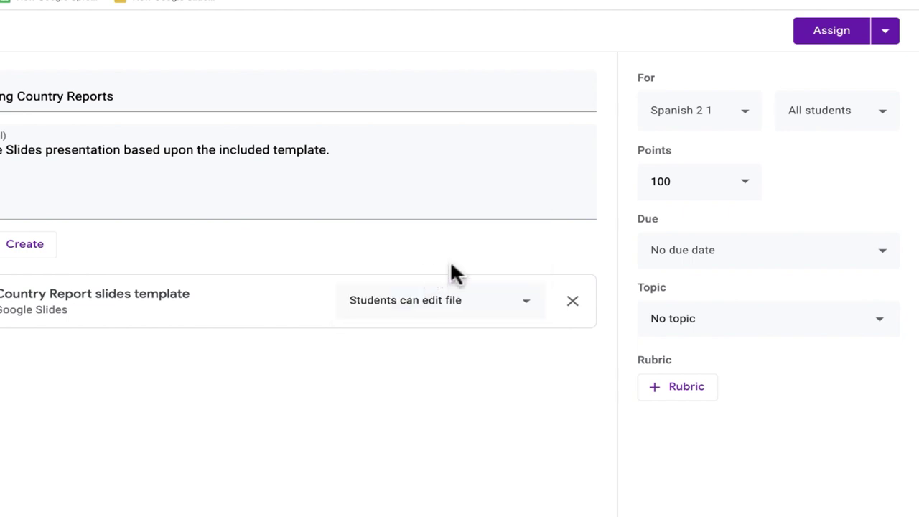
pyautogui.click(877, 115)
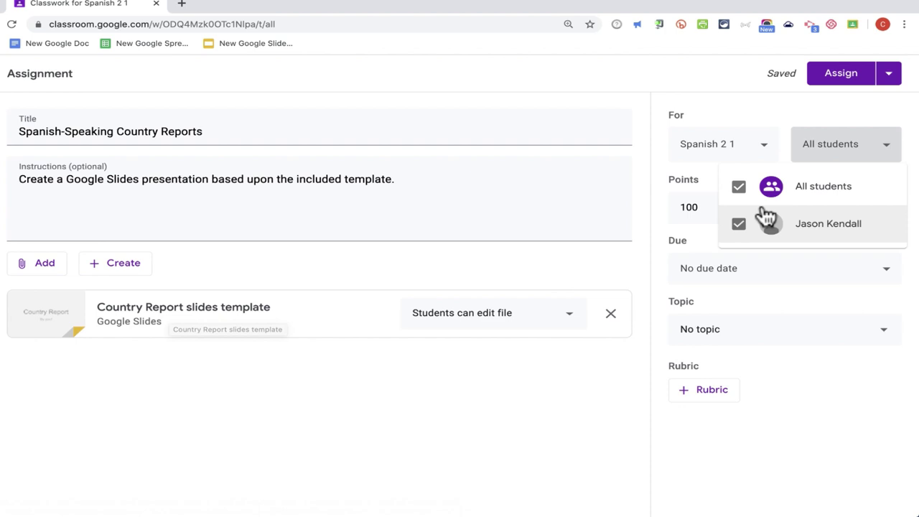
pyautogui.click(740, 188)
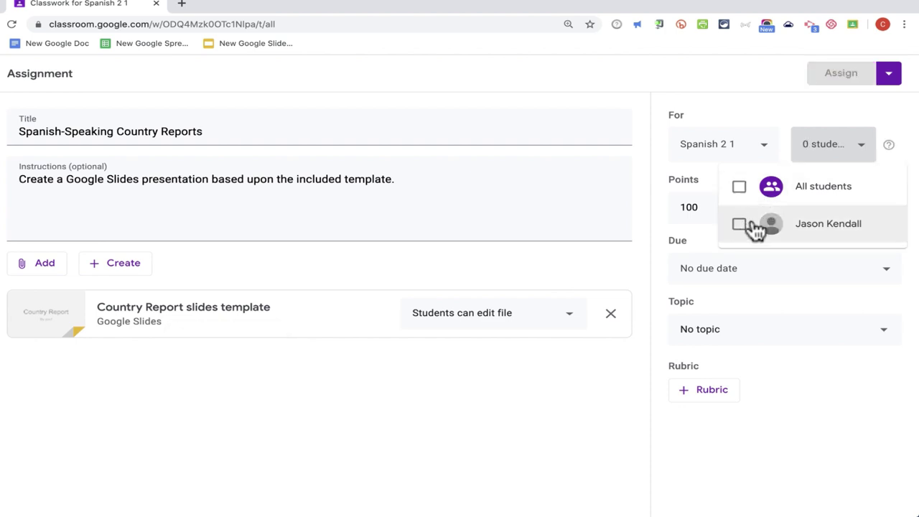
pyautogui.click(761, 188)
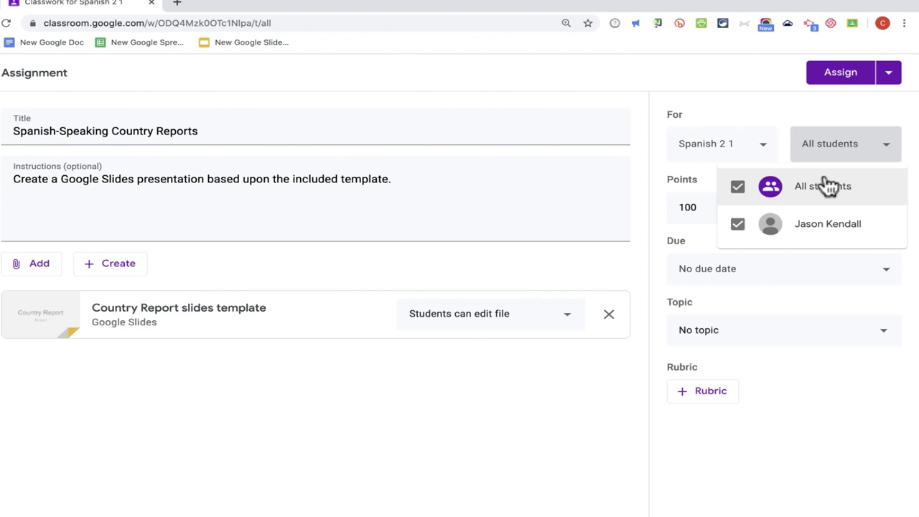
pyautogui.click(700, 108)
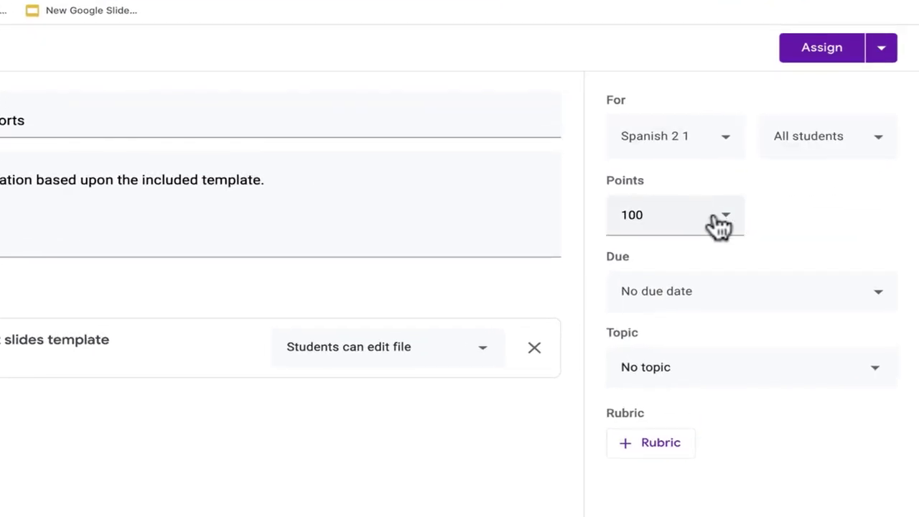
pyautogui.click(727, 229)
pyautogui.click(826, 296)
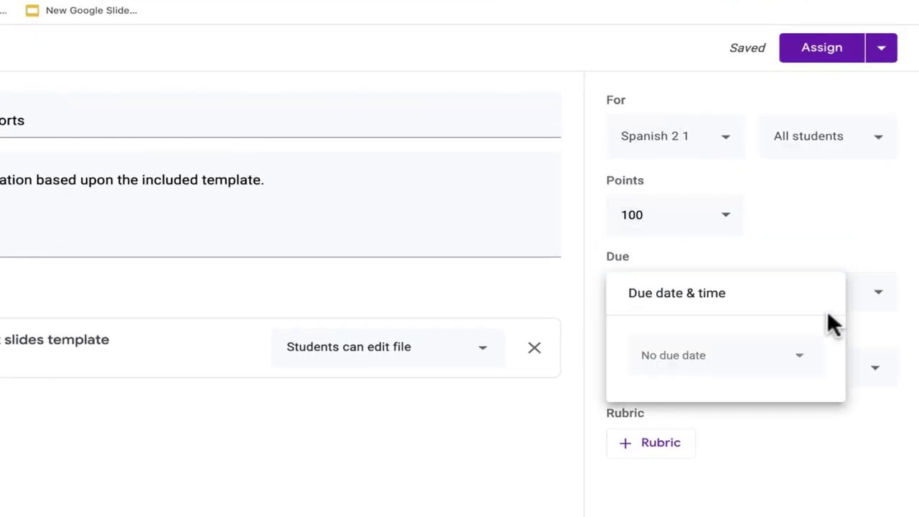
pyautogui.moveTo(800, 245); pyautogui.dragTo(804, 302)
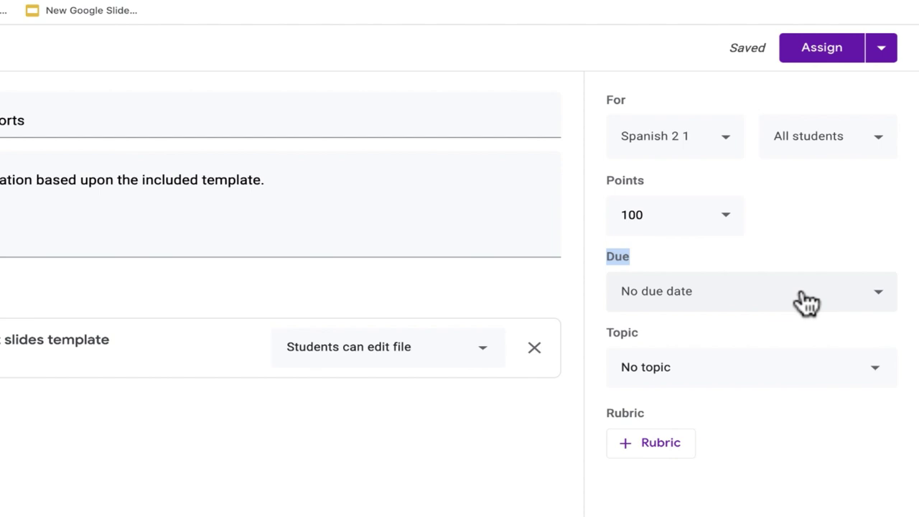
pyautogui.click(851, 369)
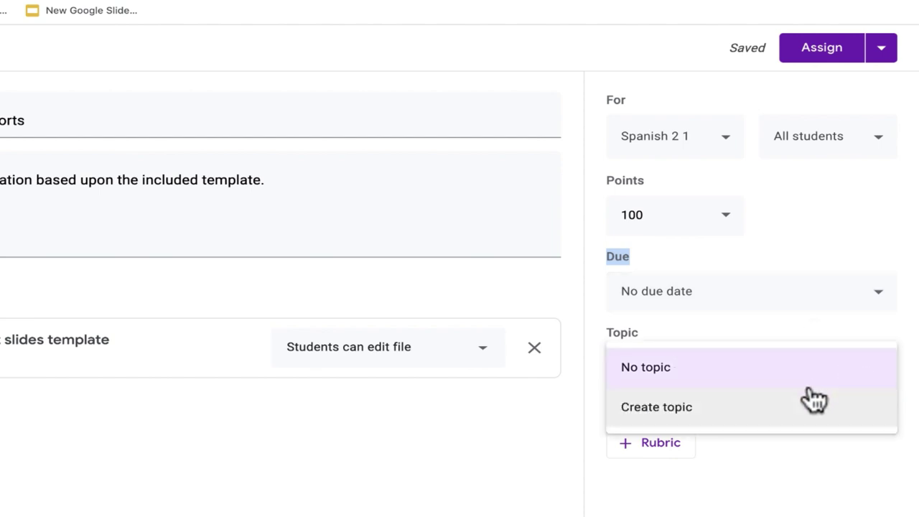
pyautogui.click(817, 474)
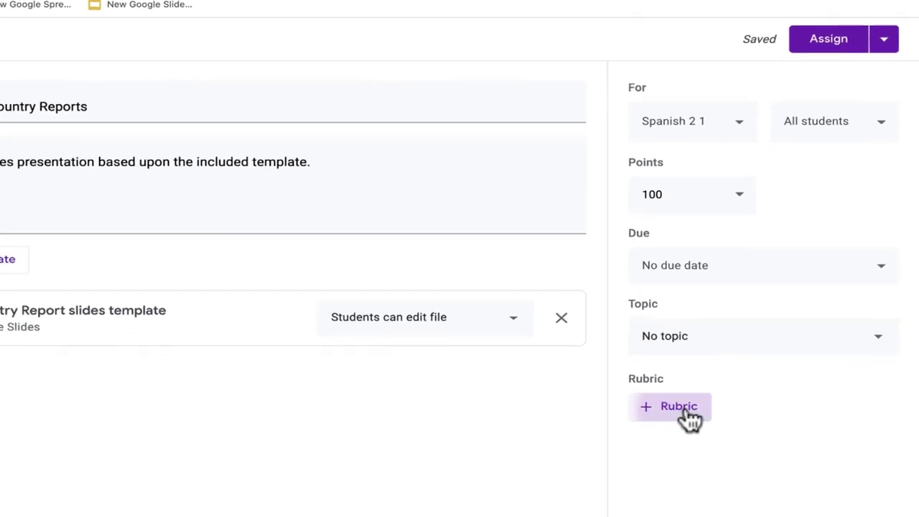
pyautogui.click(686, 415)
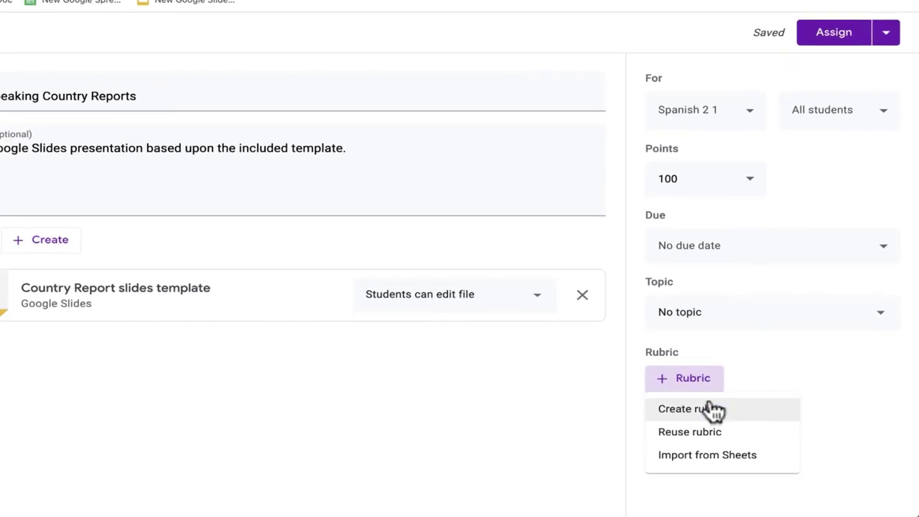
pyautogui.click(717, 435)
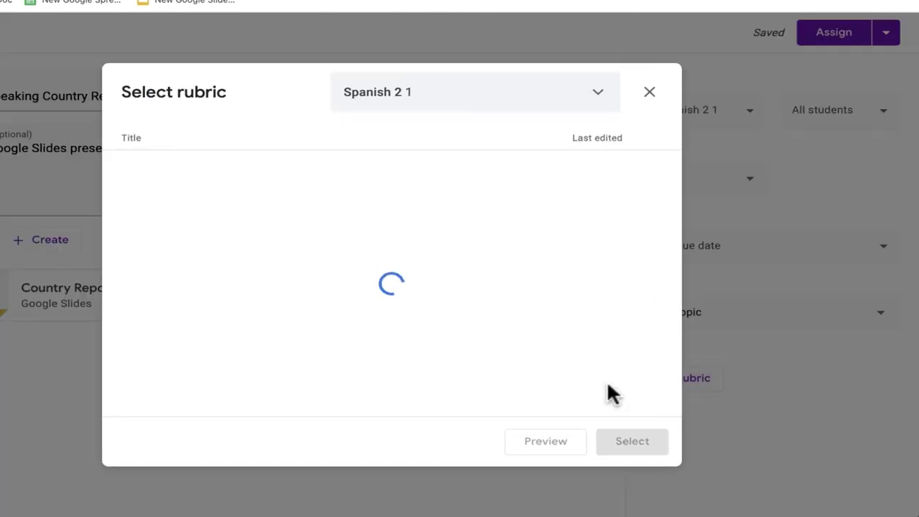
pyautogui.press('Escape')
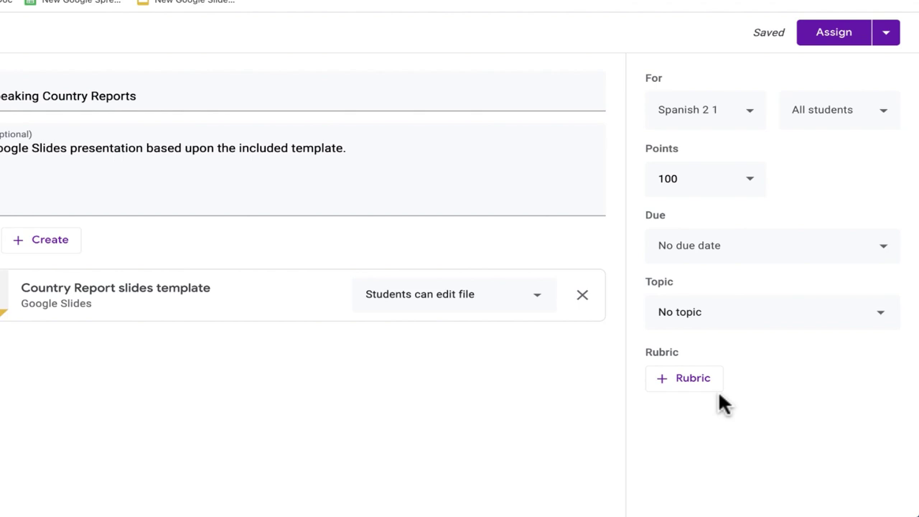
# - Set the template to 'Make a copy for each student' and post the assignment, confirming Assign
pyautogui.click(527, 300)
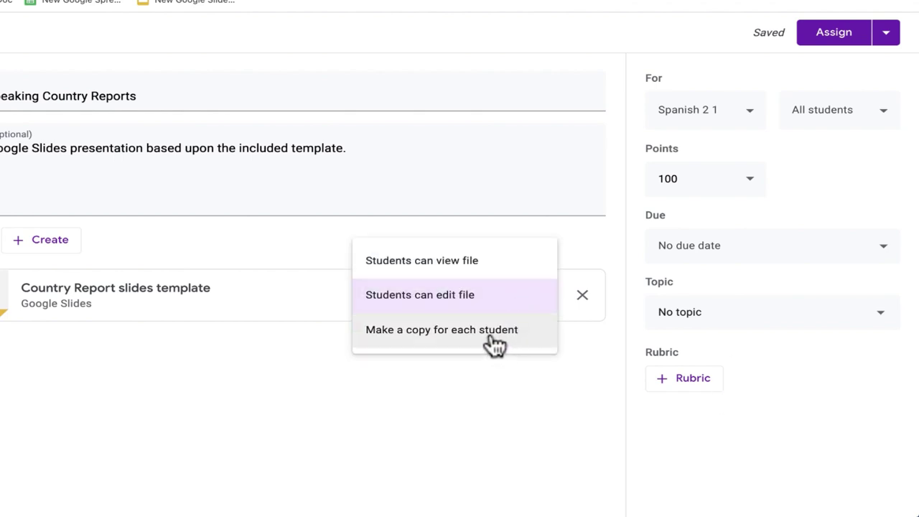
pyautogui.click(494, 338)
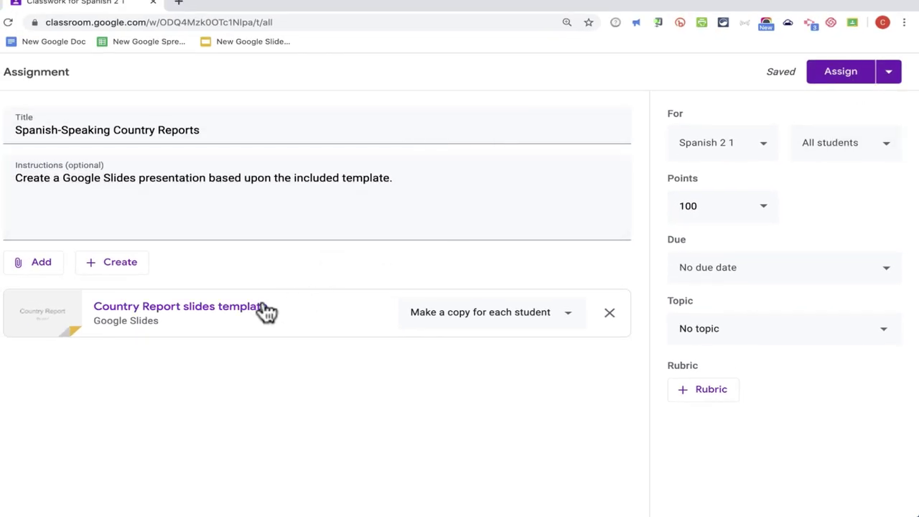
pyautogui.click(893, 75)
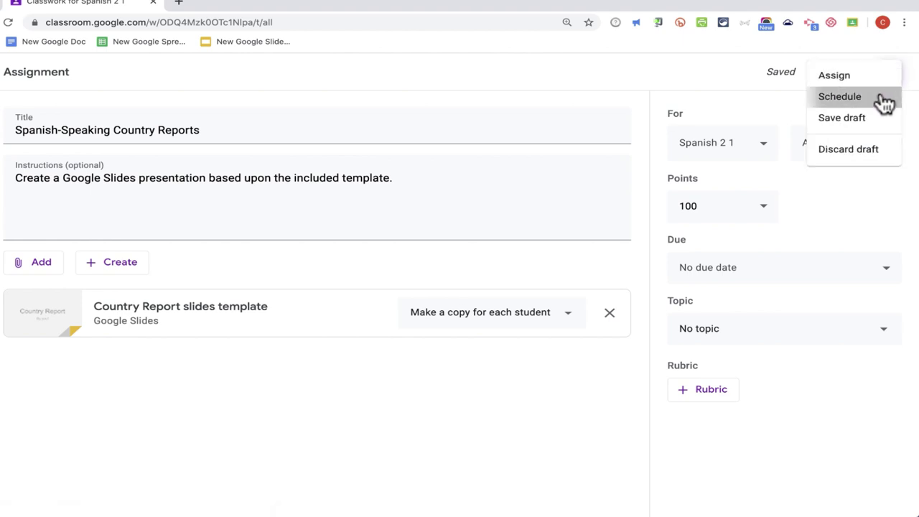
pyautogui.click(883, 101)
pyautogui.click(474, 261)
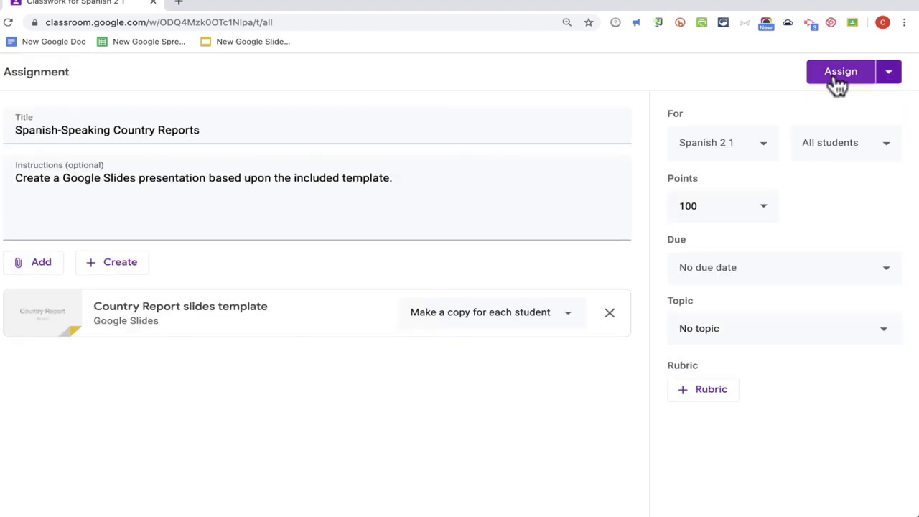
pyautogui.click(837, 79)
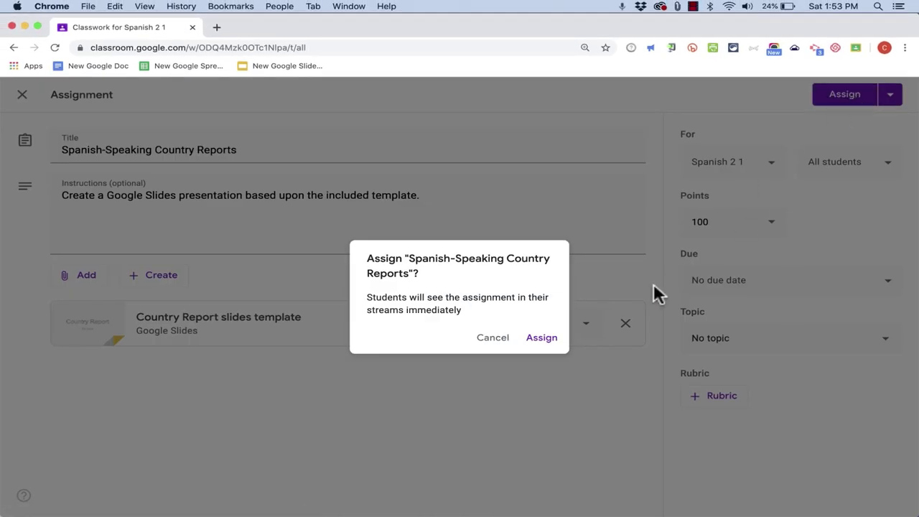
pyautogui.click(543, 337)
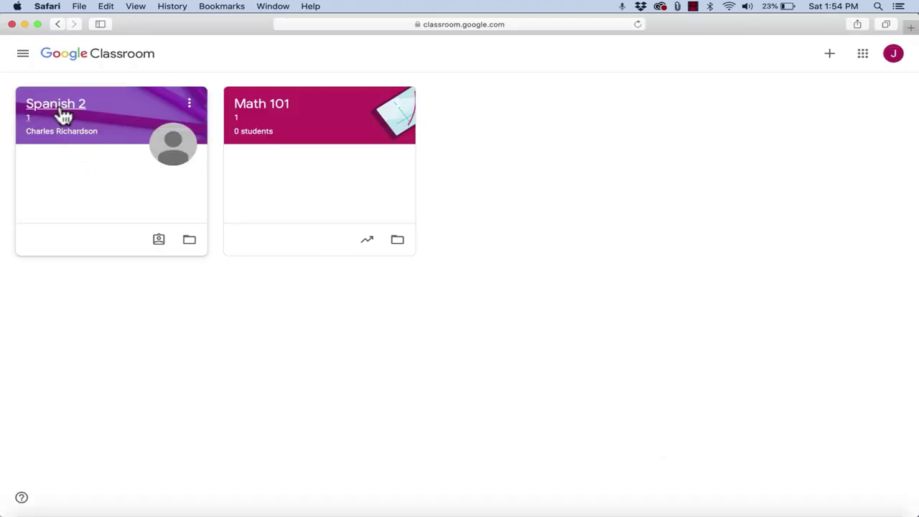
# - As the student, open the Spanish-Speaking Country Reports details in Spanish 2 and launch the template copy
pyautogui.click(63, 115)
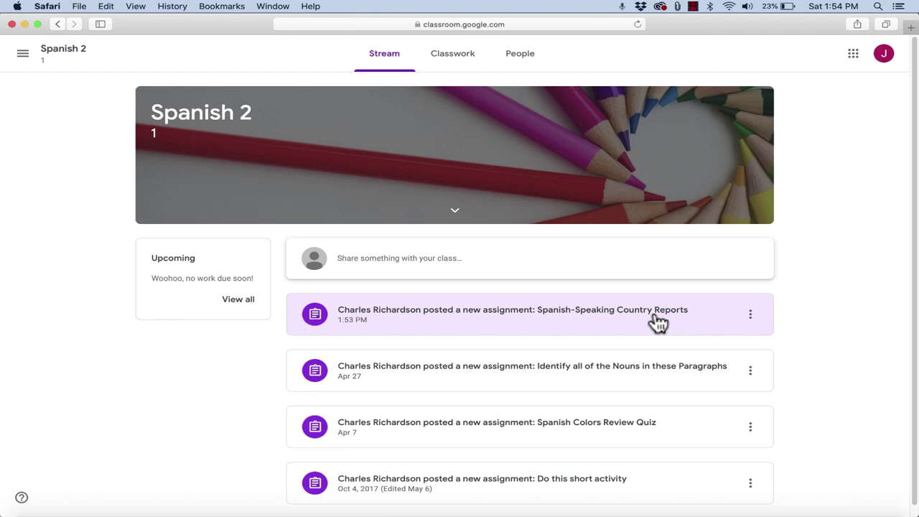
pyautogui.click(452, 57)
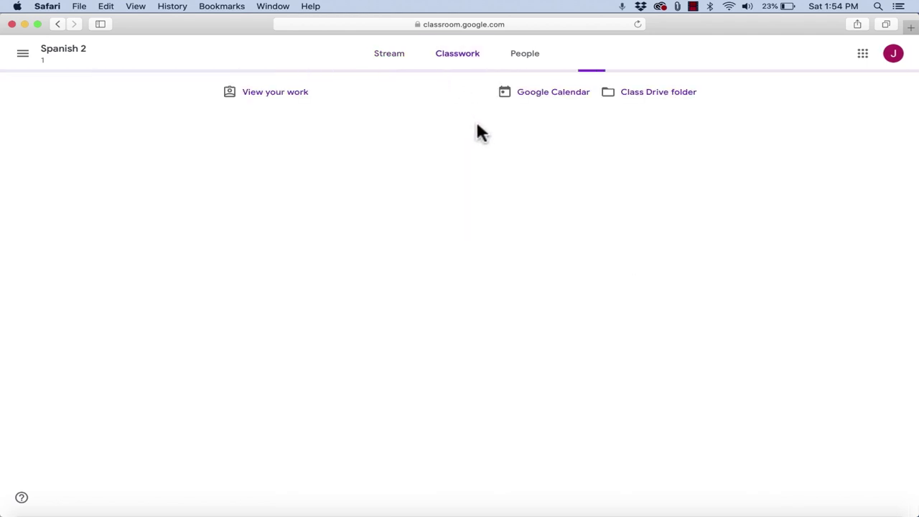
pyautogui.click(318, 241)
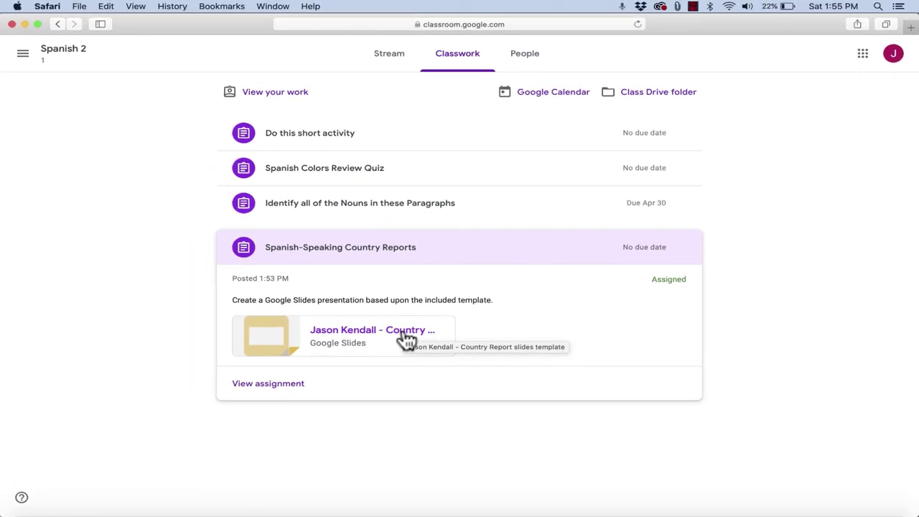
pyautogui.click(267, 386)
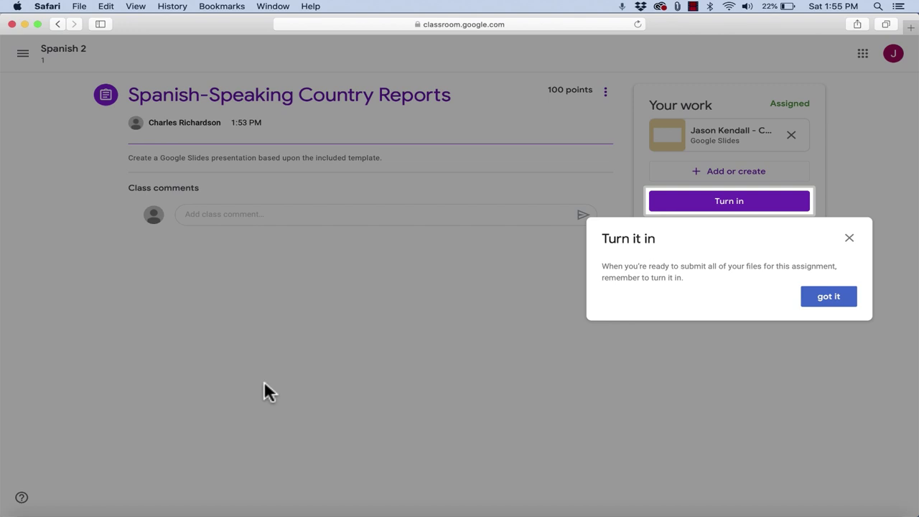
pyautogui.click(588, 323)
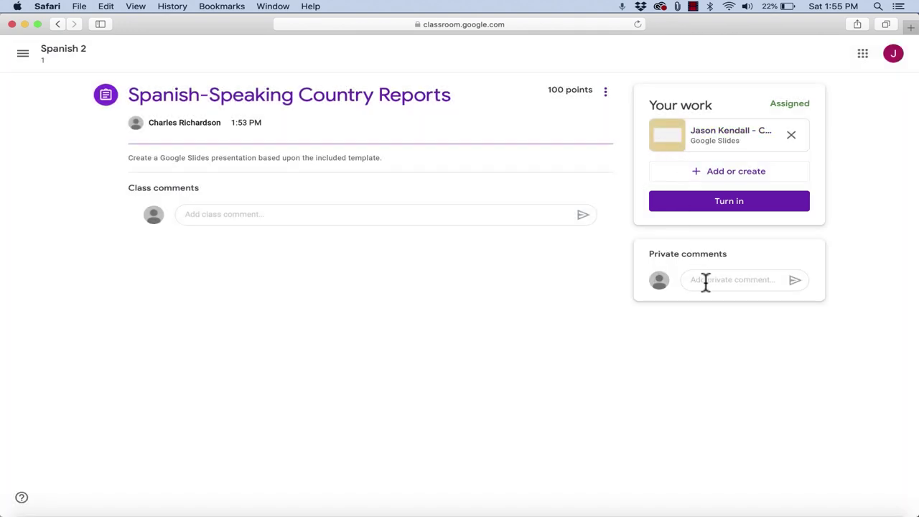
pyautogui.click(707, 137)
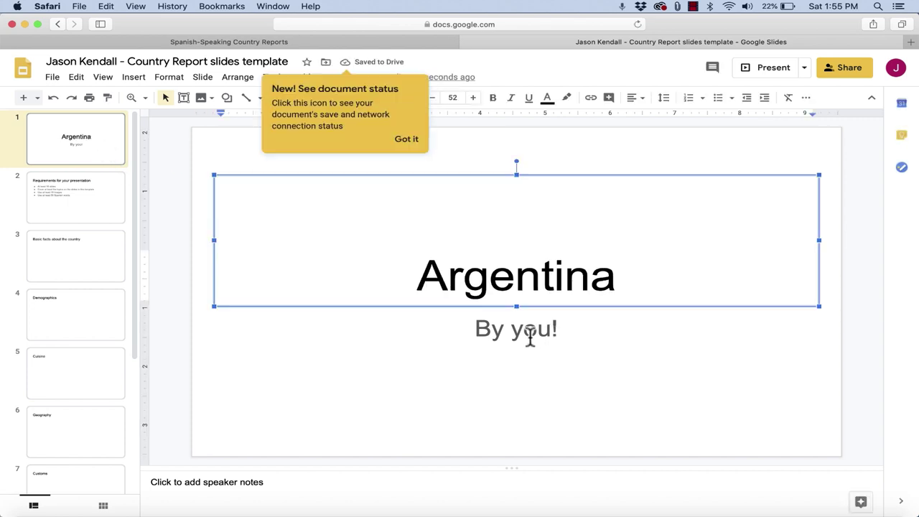
# - Change the subtitle to 'By me!' and browse the presentation themes such as Pop
pyautogui.click(530, 334)
pyautogui.doubleClick(529, 335)
pyautogui.write('me')
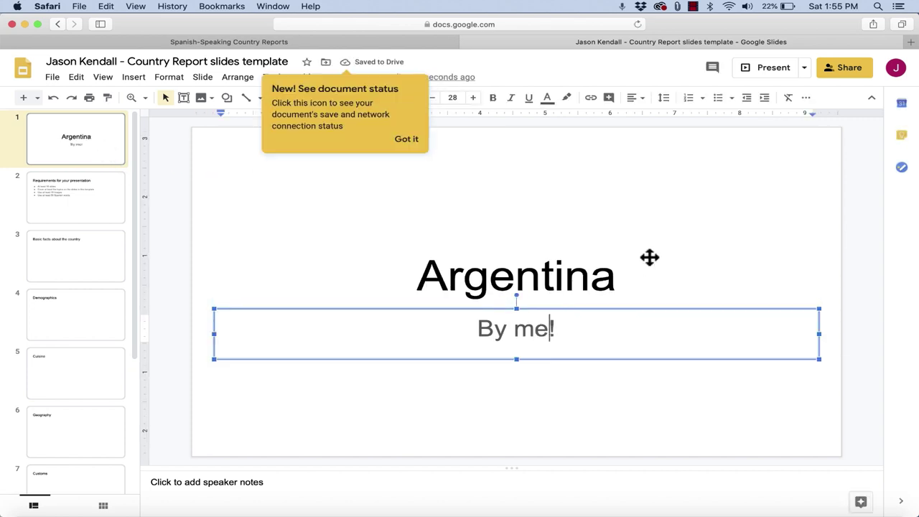
pyautogui.click(862, 205)
pyautogui.click(409, 99)
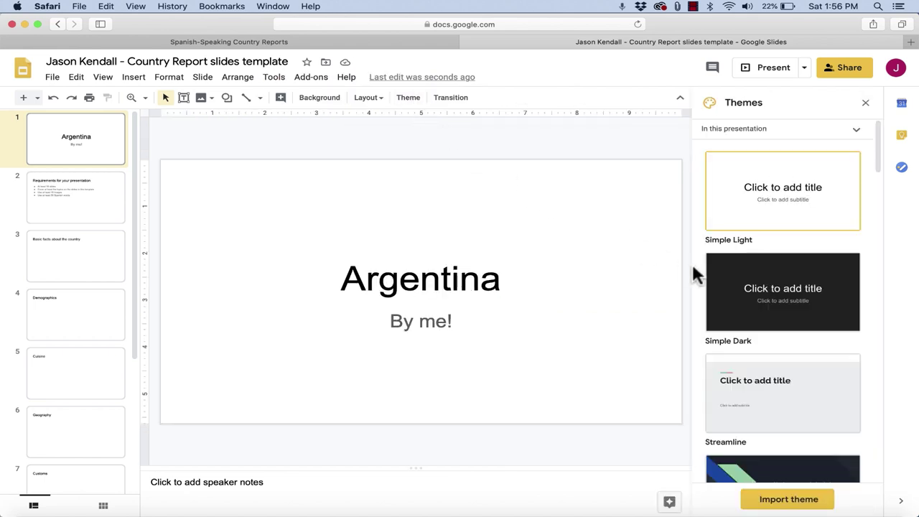
pyautogui.scroll(-5, 790, 316)
pyautogui.scroll(-4, 793, 318)
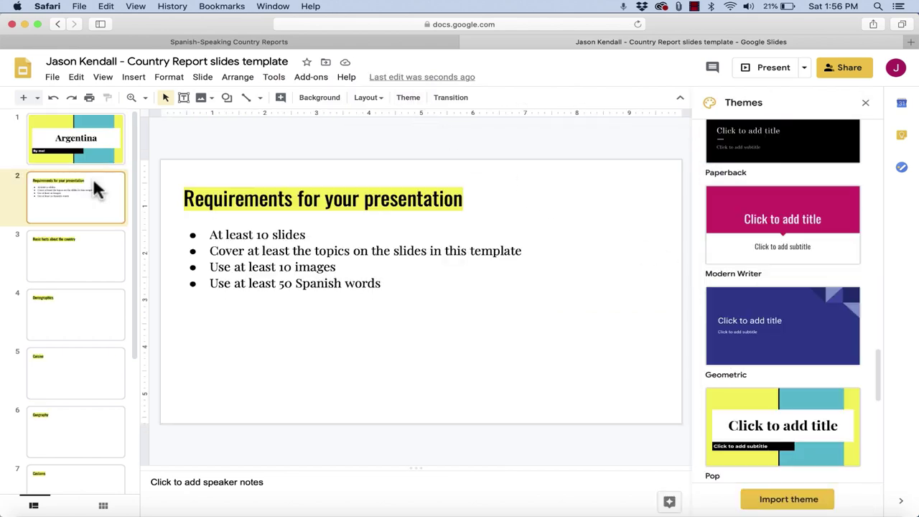
# - Delete the 'Requirements for your presentation' slide, then undo the deletion
pyautogui.click(72, 250)
pyautogui.rightClick(77, 201)
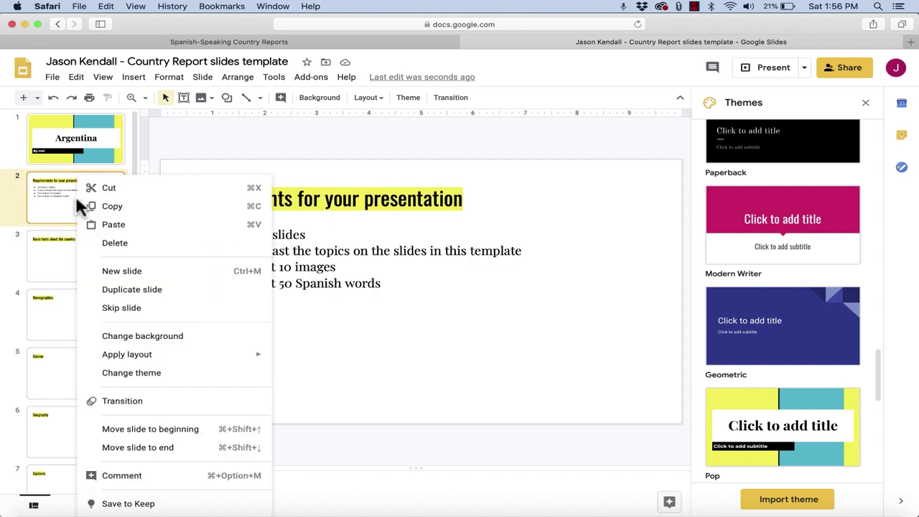
pyautogui.click(111, 242)
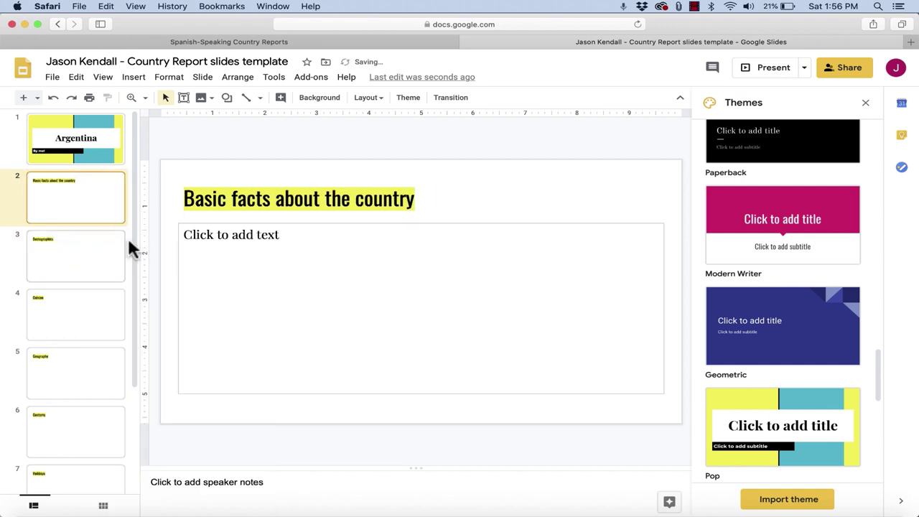
pyautogui.press('super+z')
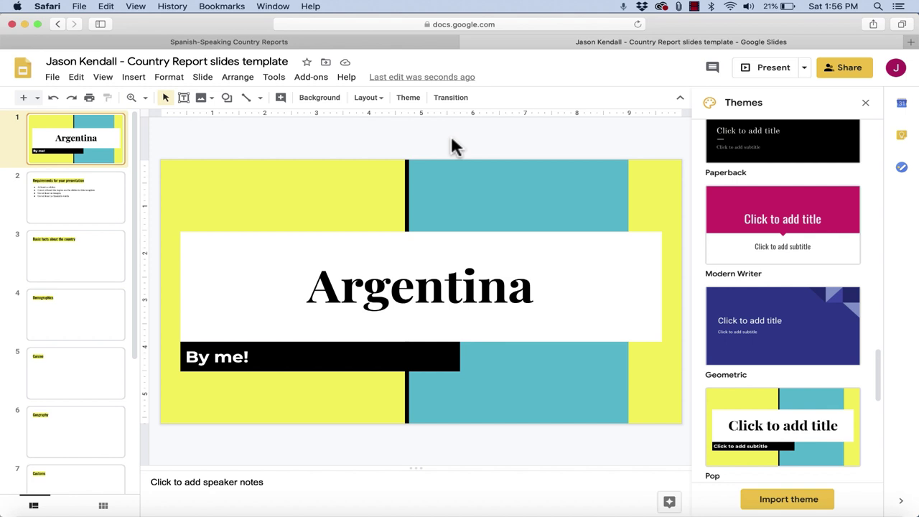
# - Close the presentation tab, dismiss the macOS account prompt, and show the Requirements slide
pyautogui.click(467, 42)
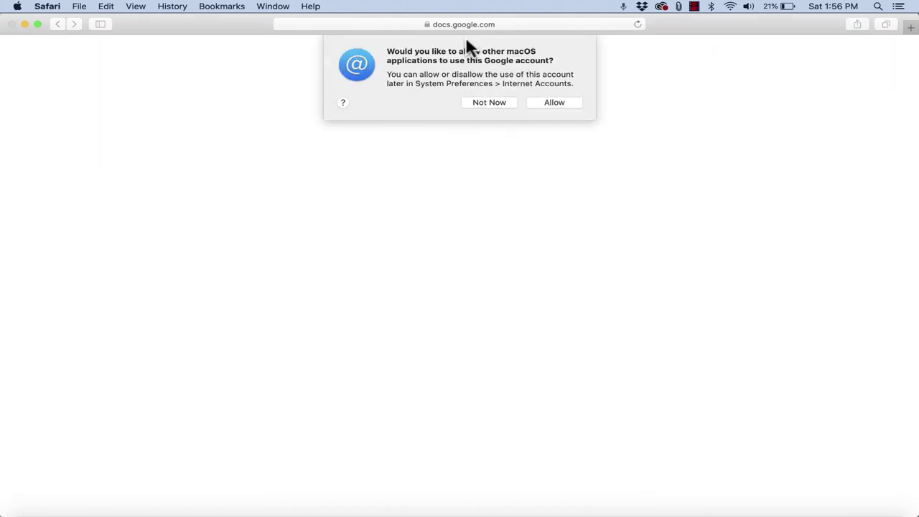
pyautogui.click(545, 102)
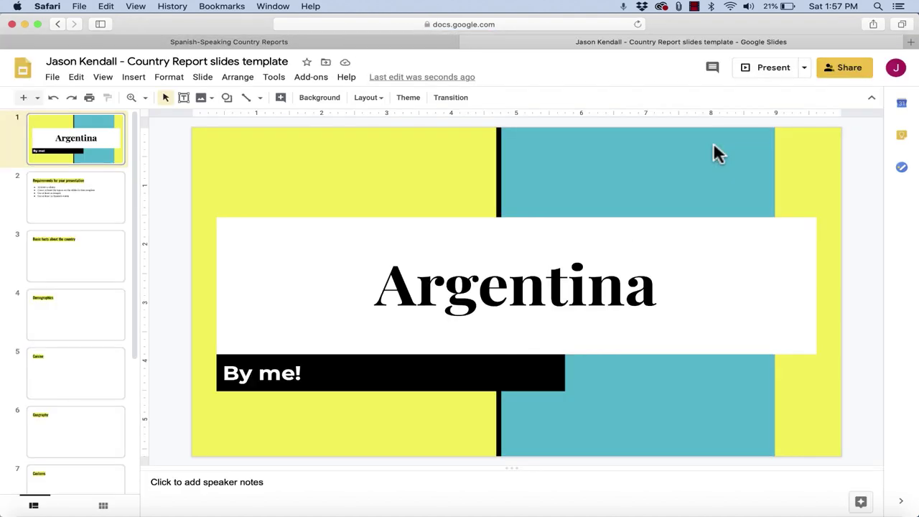
pyautogui.click(85, 202)
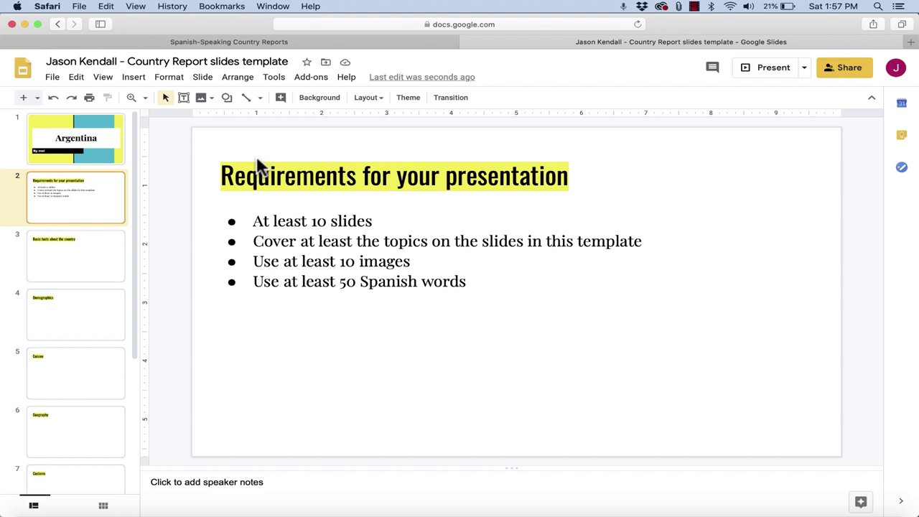
# - Close the Country Report slides and turn in the assignment, confirming the submission
pyautogui.press('super+w')
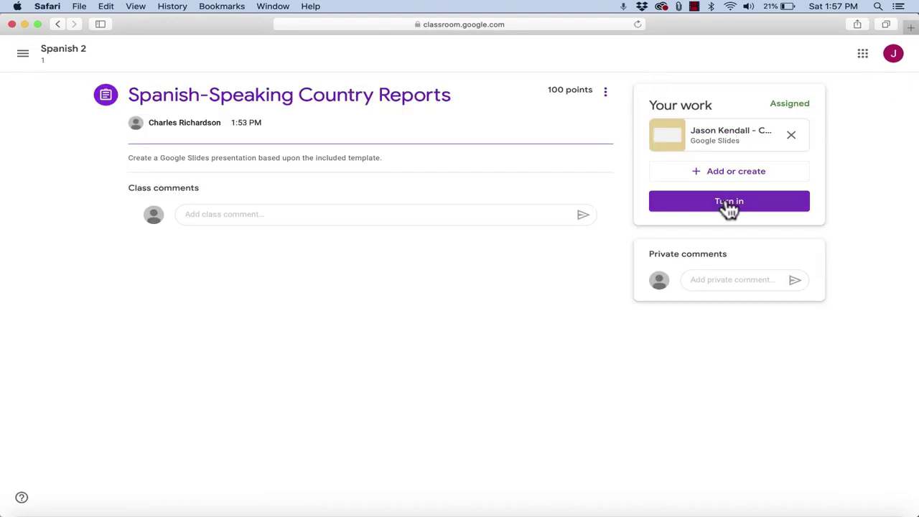
pyautogui.click(717, 281)
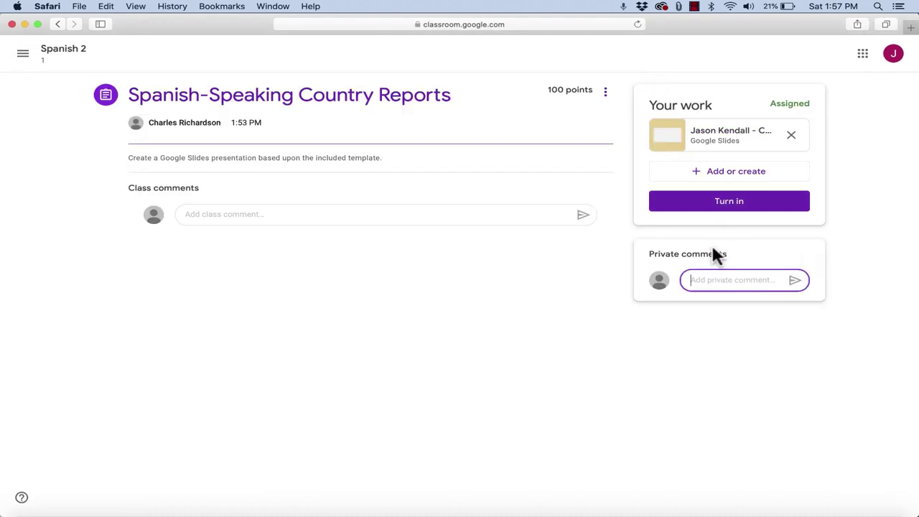
pyautogui.click(729, 204)
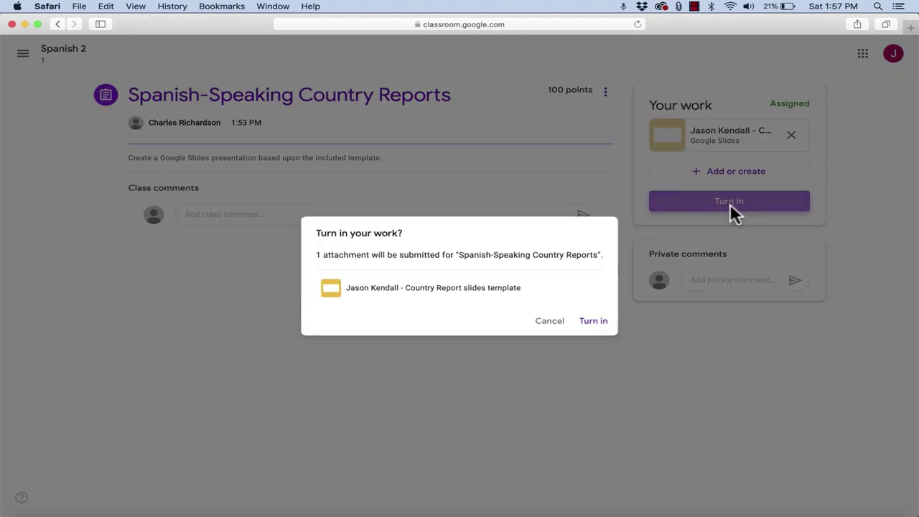
pyautogui.click(596, 322)
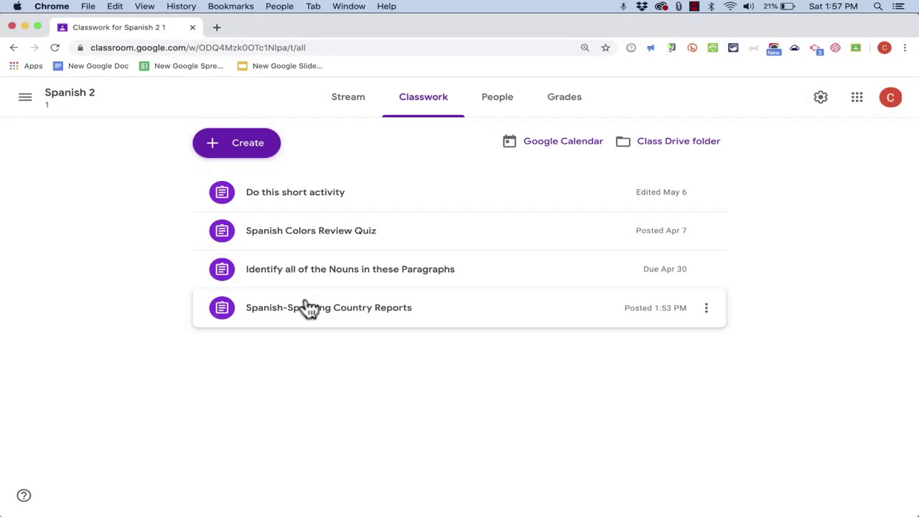
# - Open the student's turned-in Spanish-Speaking Country Reports submission for grading
pyautogui.click(291, 314)
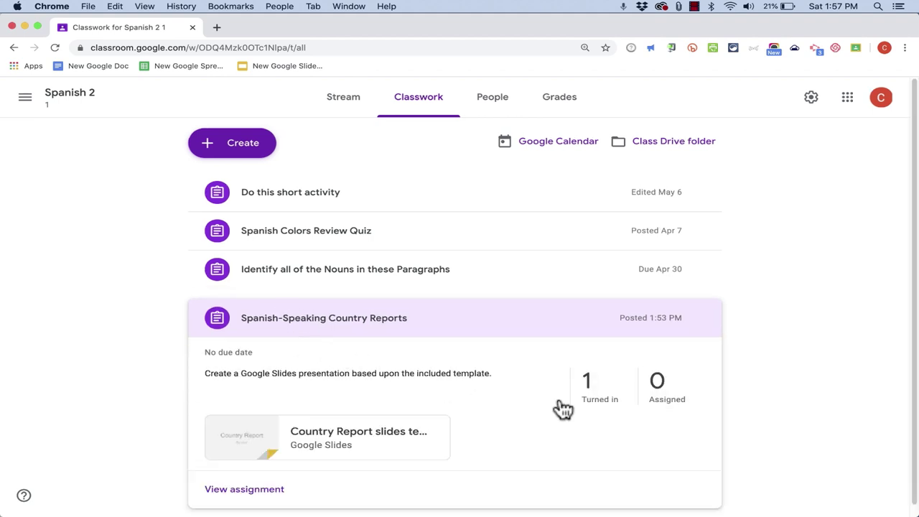
pyautogui.click(600, 403)
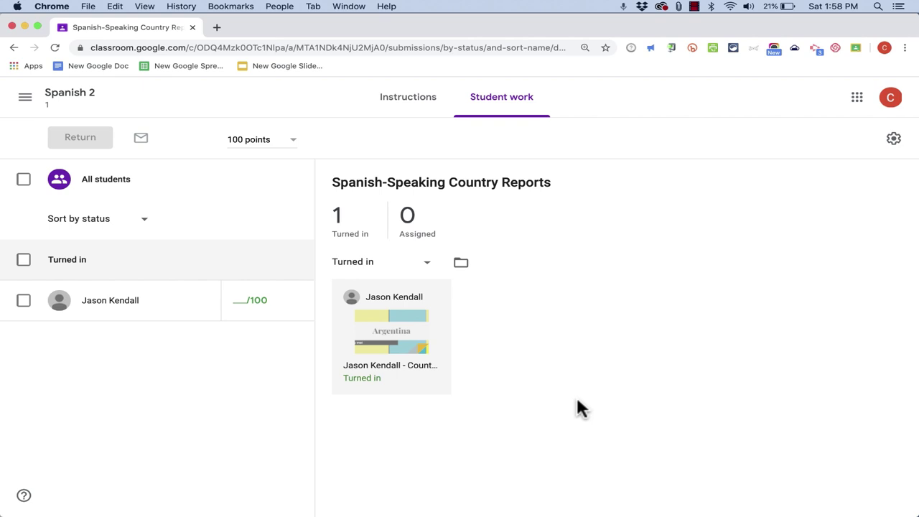
pyautogui.click(397, 348)
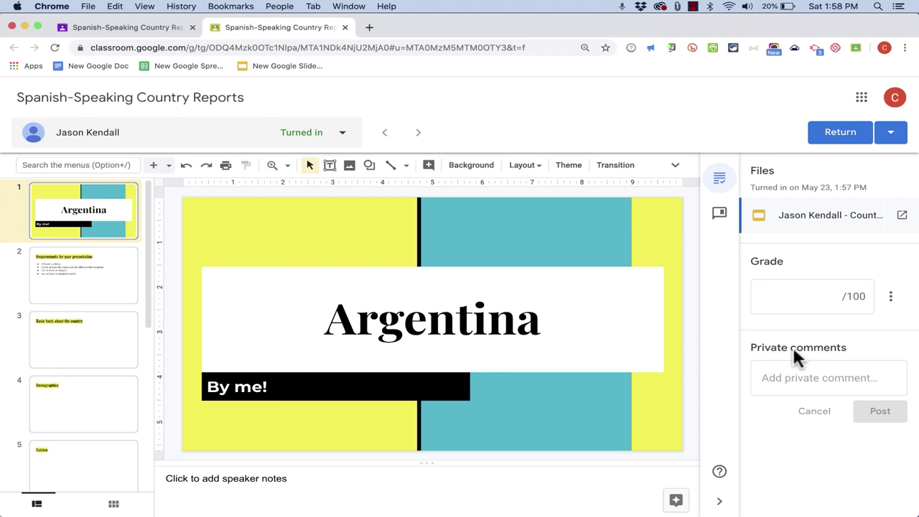
# - Post the private comment 'Well done!' and bring up the comment bank
pyautogui.click(793, 375)
pyautogui.write('Well done!')
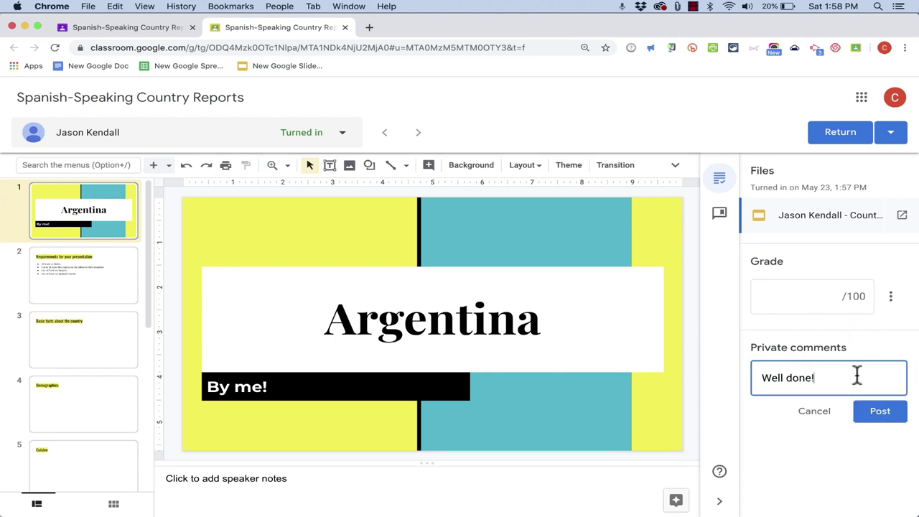
pyautogui.click(880, 413)
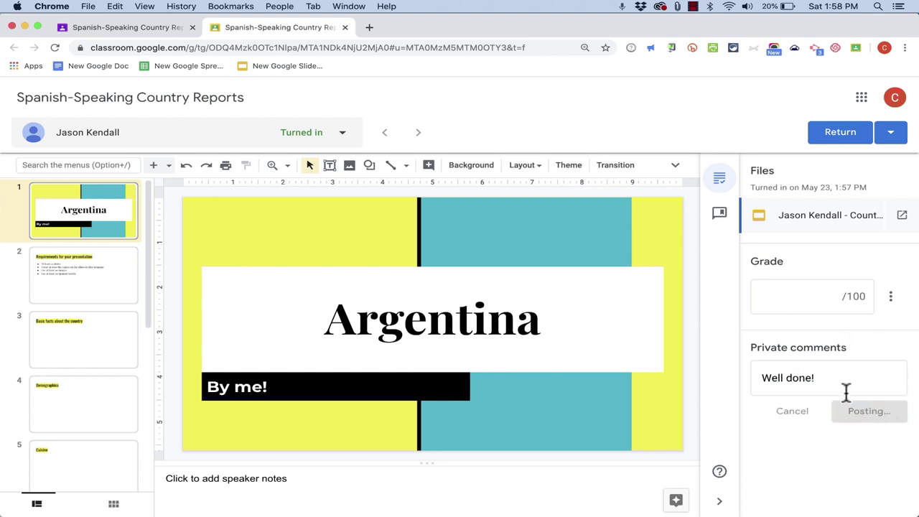
pyautogui.click(720, 215)
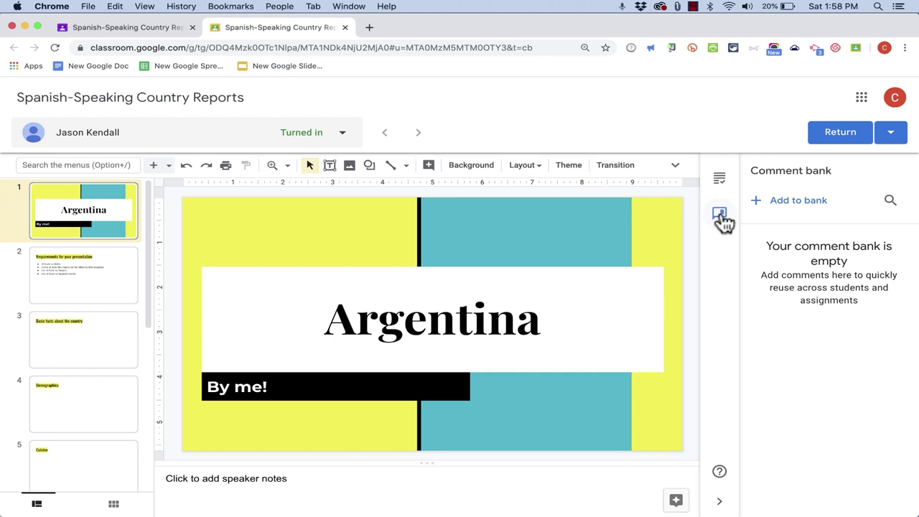
# - Add 'Well done!', 'Excellent work!', 'Stupendous!', 'Excelente!' and 'Buenísimo!' to the comment bank
pyautogui.click(795, 200)
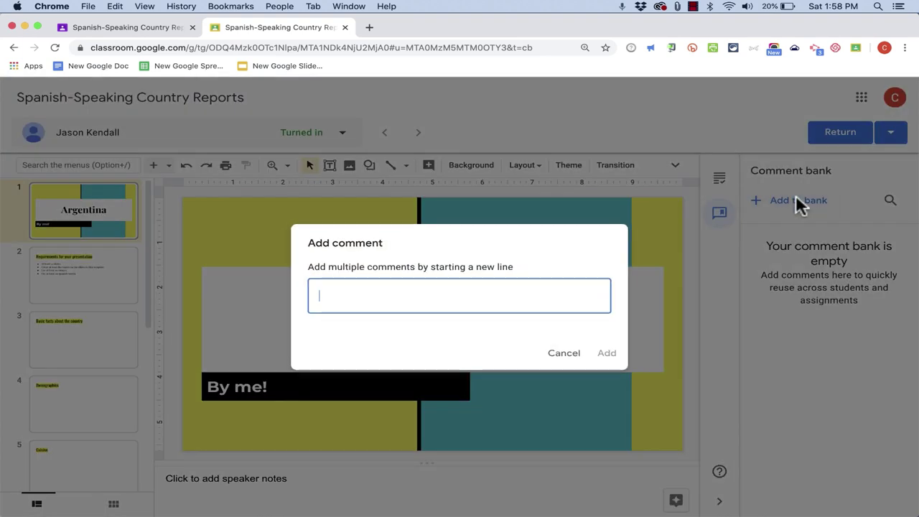
pyautogui.write('Well done!')
pyautogui.press('Return')
pyautogui.write('Exc')
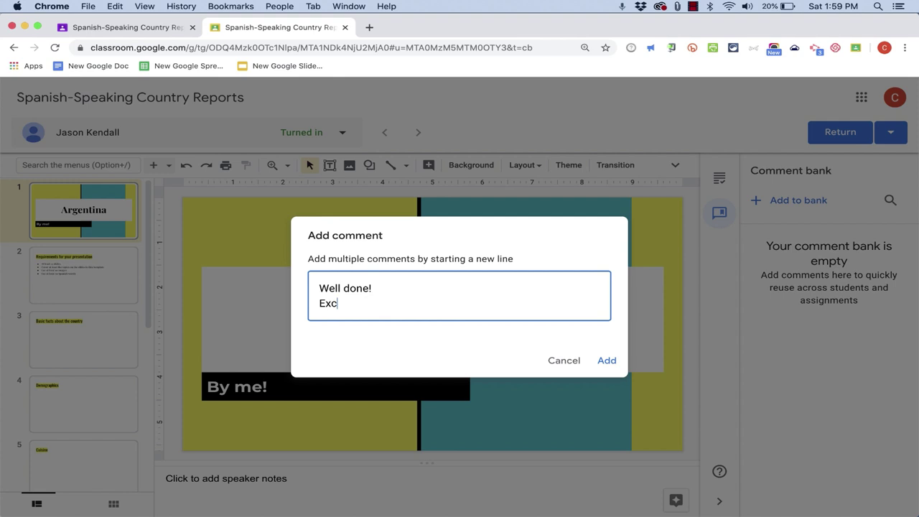
pyautogui.write('ellent work!')
pyautogui.press('Return')
pyautogui.write('Stupendous!')
pyautogui.press('Return')
pyautogui.write('Excele')
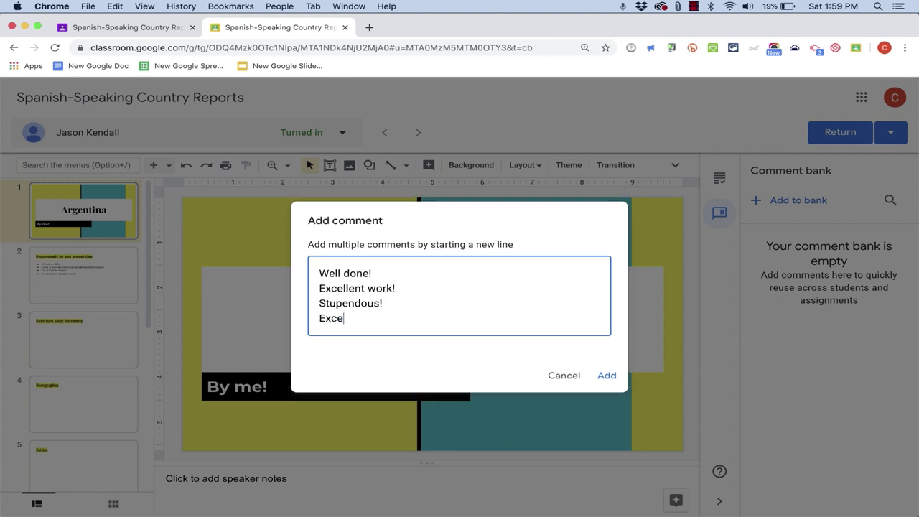
pyautogui.write('nte!')
pyautogui.press('Return')
pyautogui.write('Buenísimo!')
pyautogui.click(607, 380)
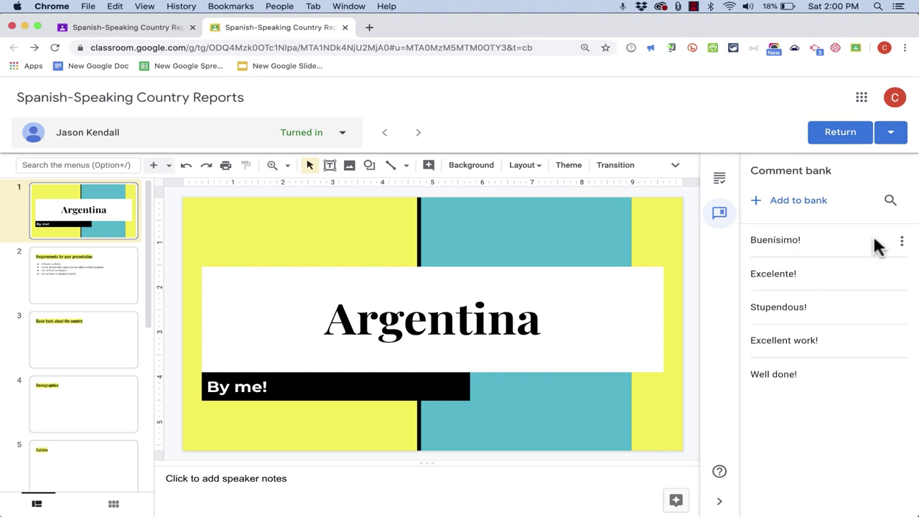
# - Post 'Buenísimo!' from the comment bank as a private comment and enter a grade of 97
pyautogui.click(902, 244)
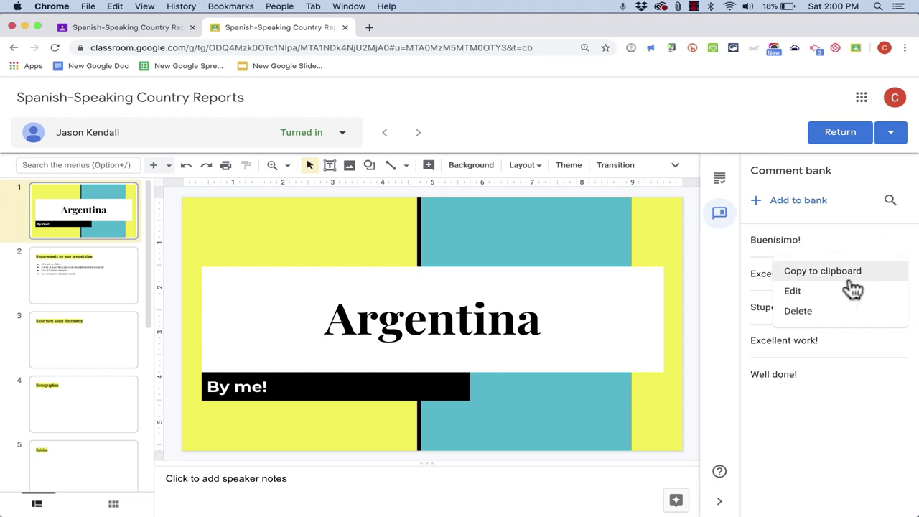
pyautogui.click(822, 272)
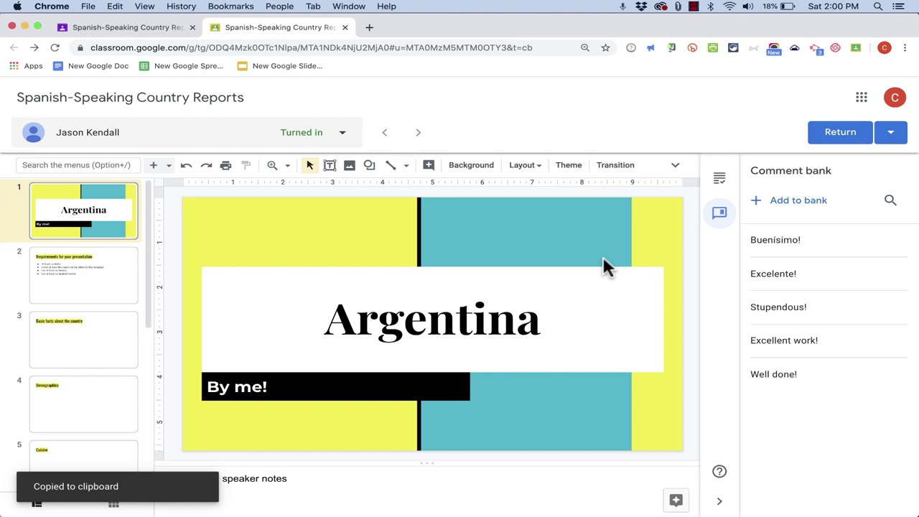
pyautogui.click(719, 179)
pyautogui.click(807, 436)
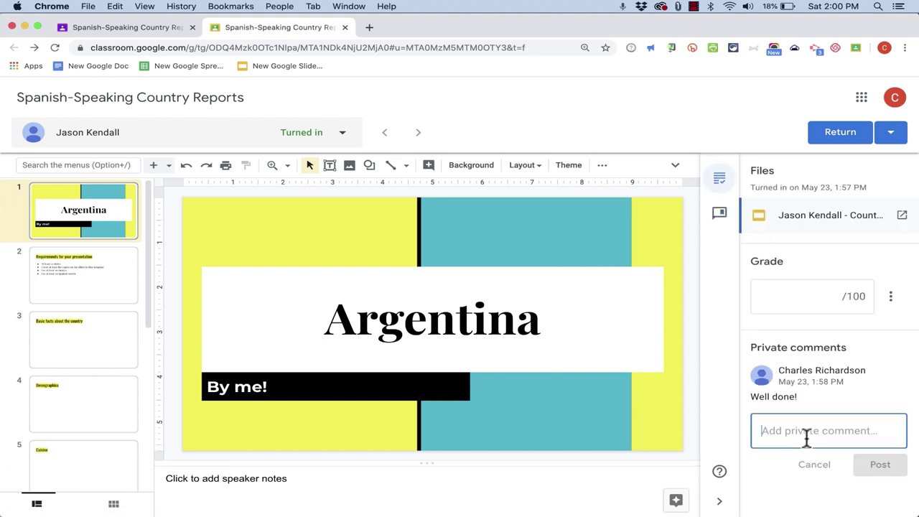
pyautogui.press('super+v')
pyautogui.click(894, 468)
pyautogui.click(799, 297)
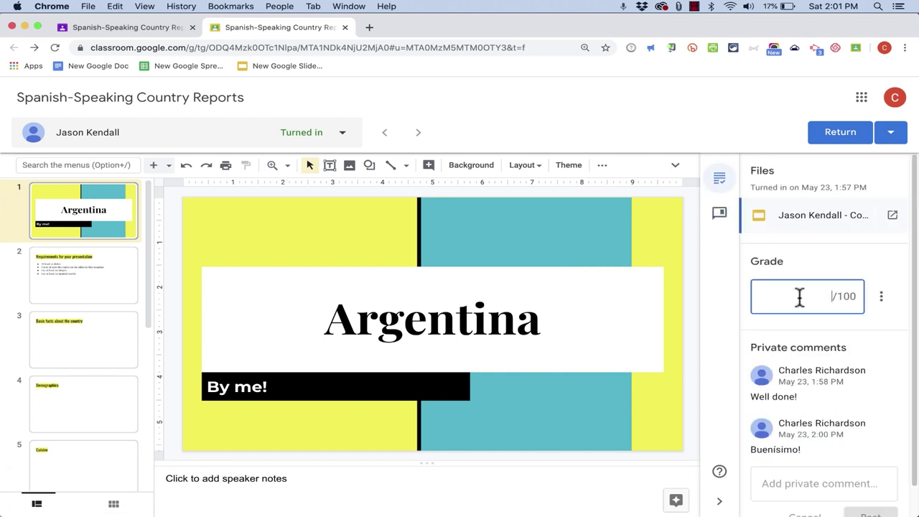
pyautogui.write('97')
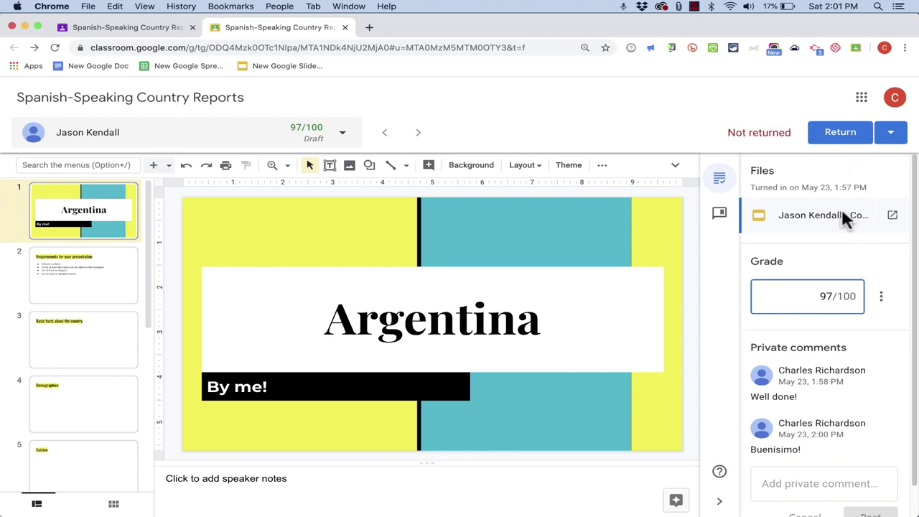
# - Return the graded work and reload the student's page showing 97/100 with both comments
pyautogui.click(840, 133)
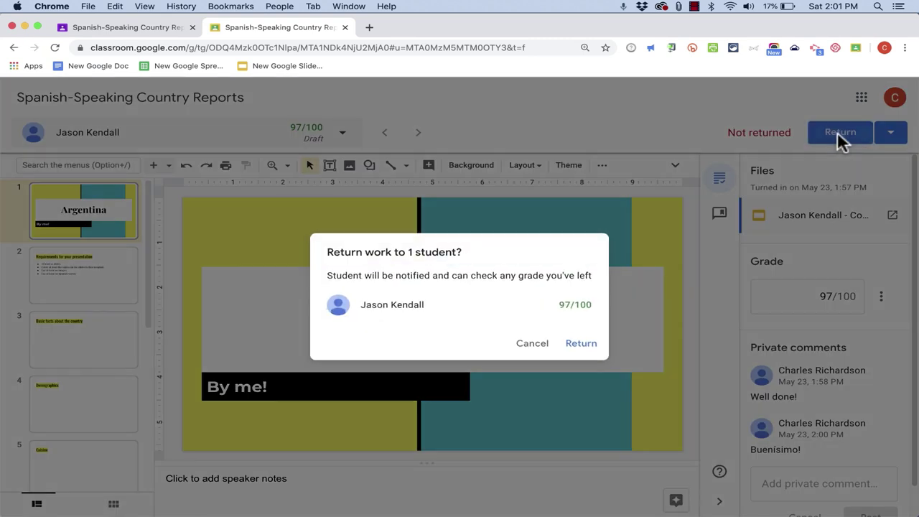
pyautogui.click(594, 346)
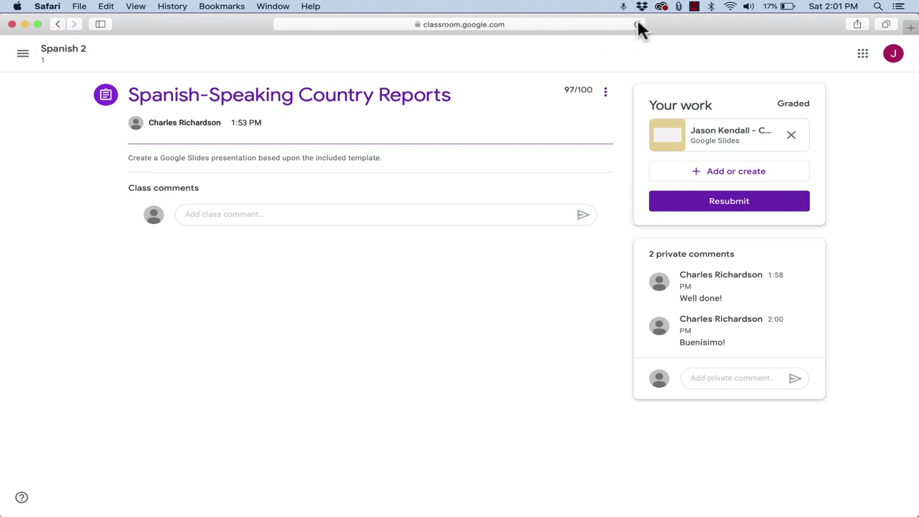
pyautogui.click(637, 25)
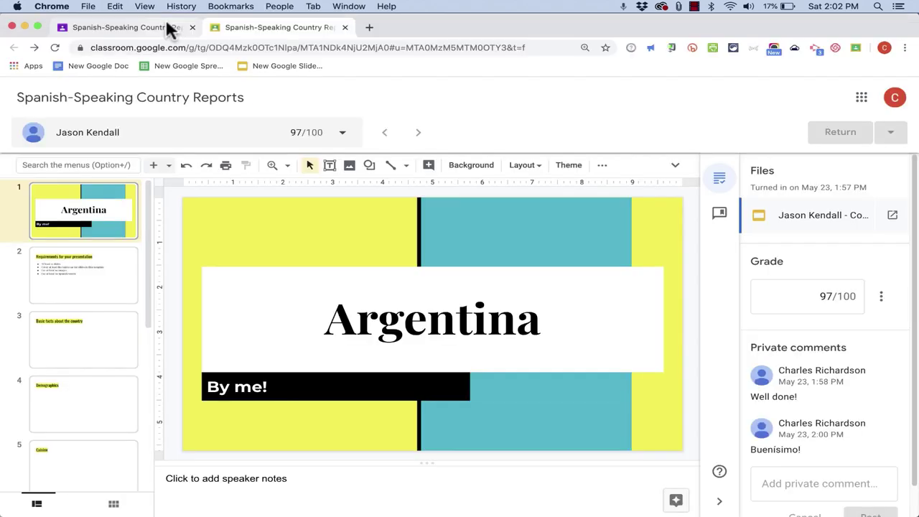
# - Start a new Spanish 2 assignment from Classwork and list the Google file types to attach
pyautogui.click(170, 29)
pyautogui.click(71, 94)
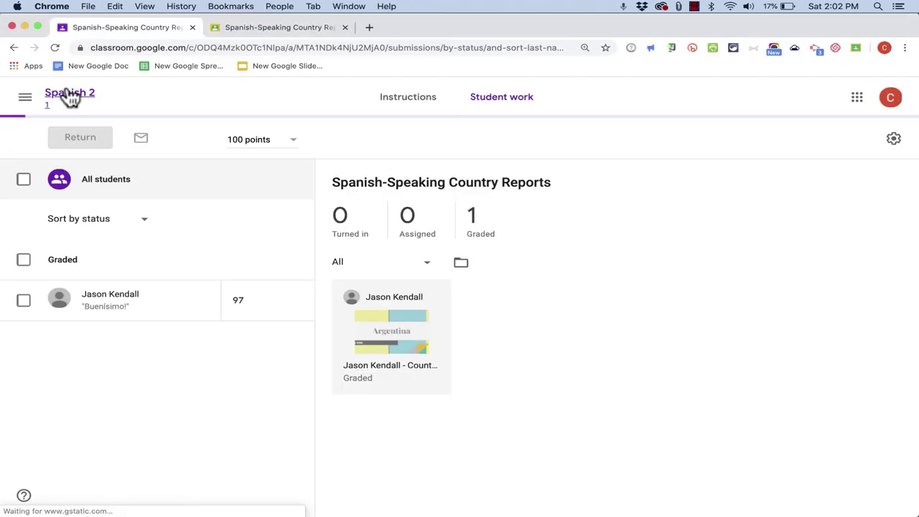
pyautogui.click(404, 104)
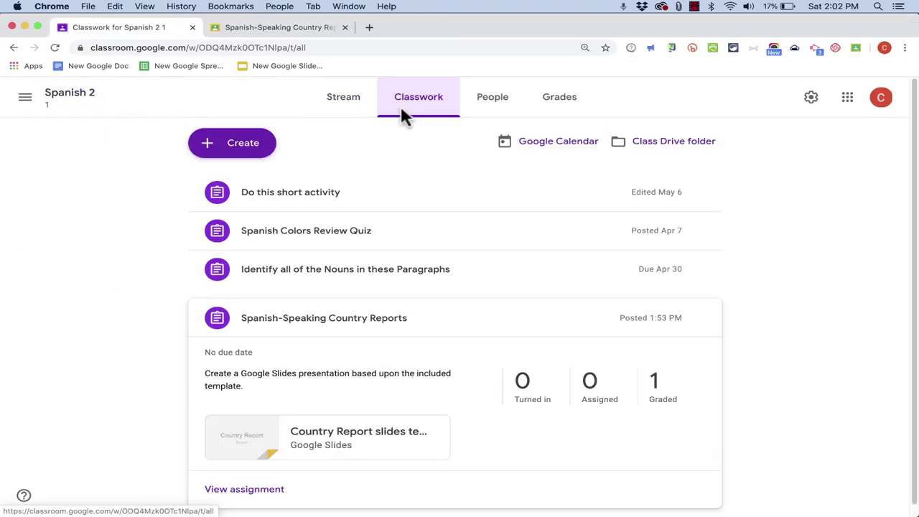
pyautogui.click(260, 153)
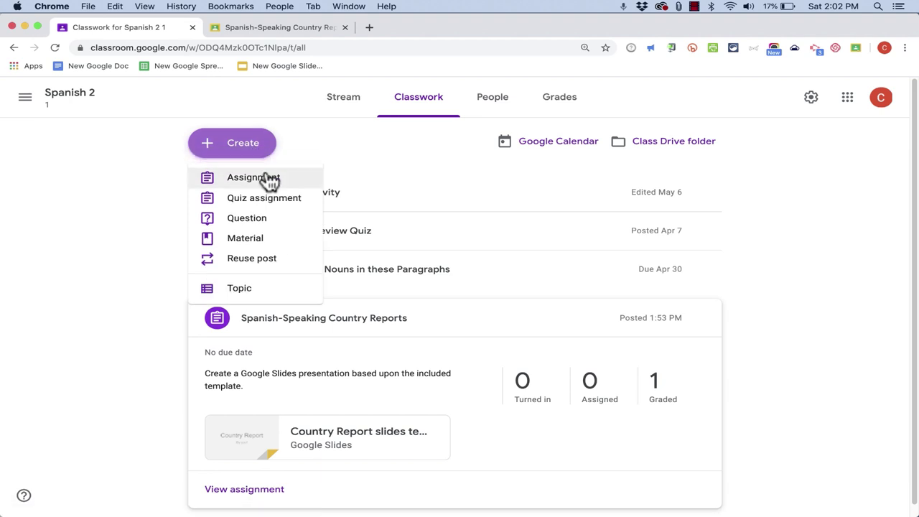
pyautogui.click(270, 179)
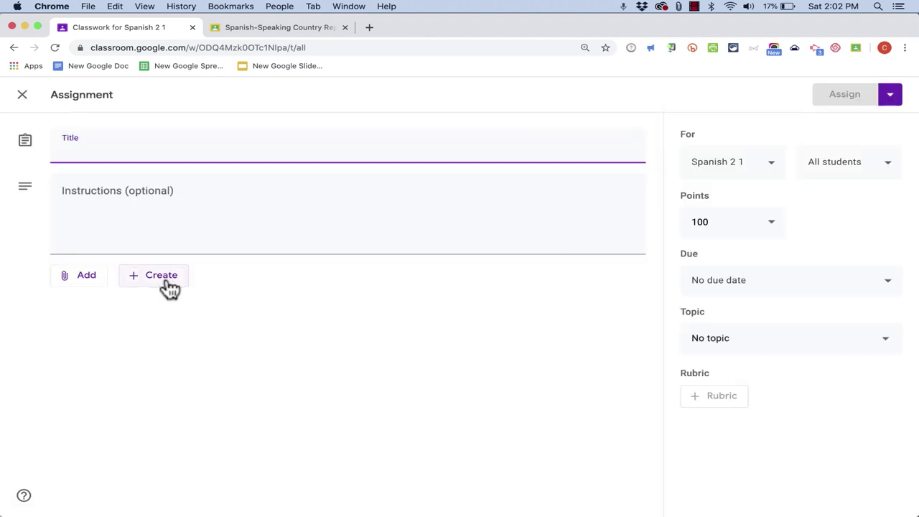
pyautogui.click(169, 282)
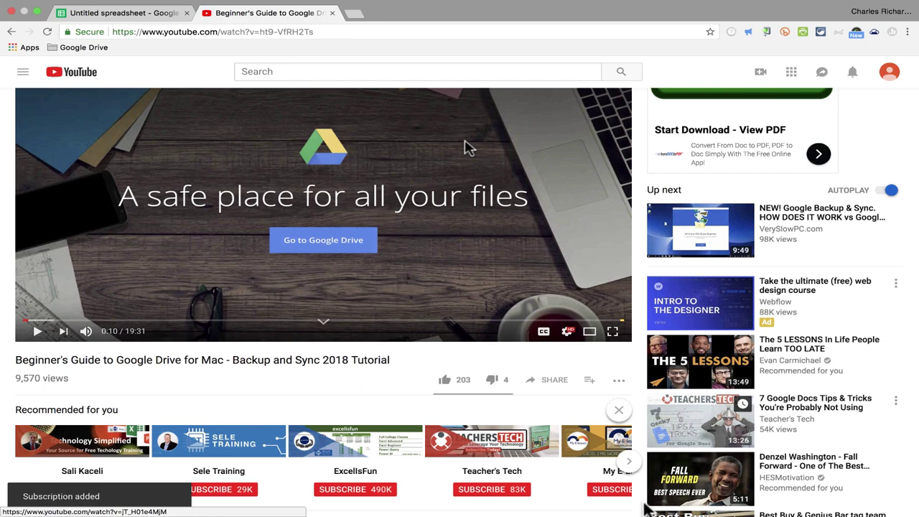
# - Scroll through the Technology for Teachers and Students channel outro on YouTube
pyautogui.scroll(-3, 466, 147)
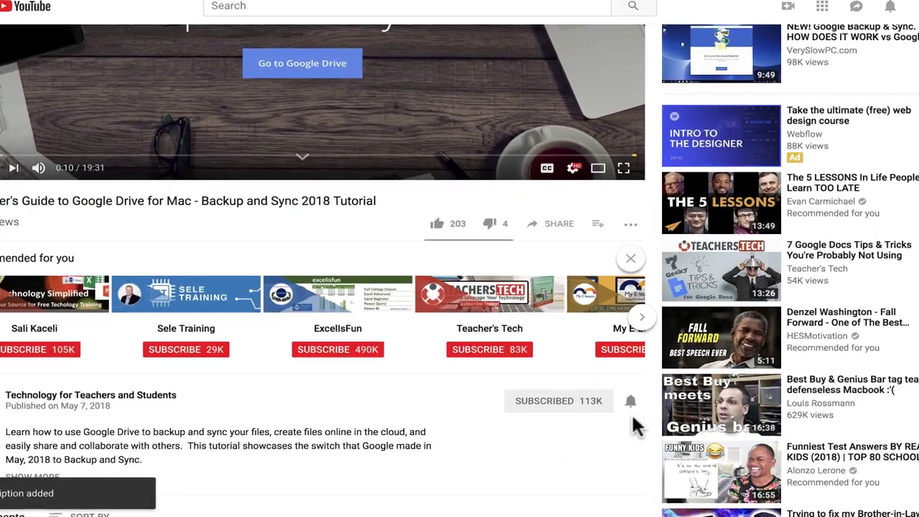